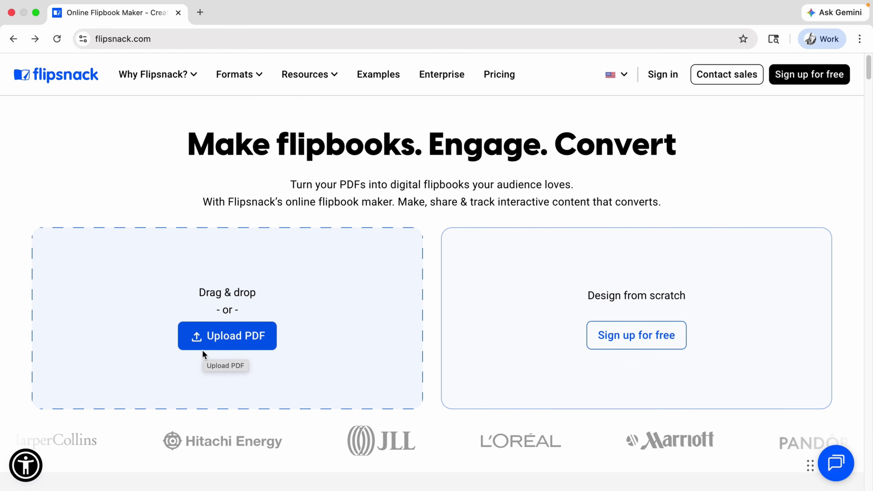
# Step: Check the Flipsnack pricing plans and return to the homepage
pyautogui.click(497, 85)
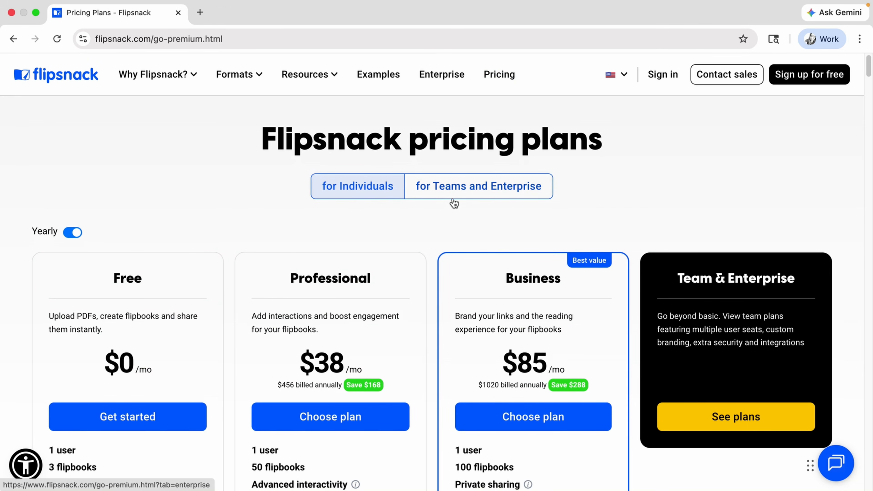
pyautogui.click(13, 39)
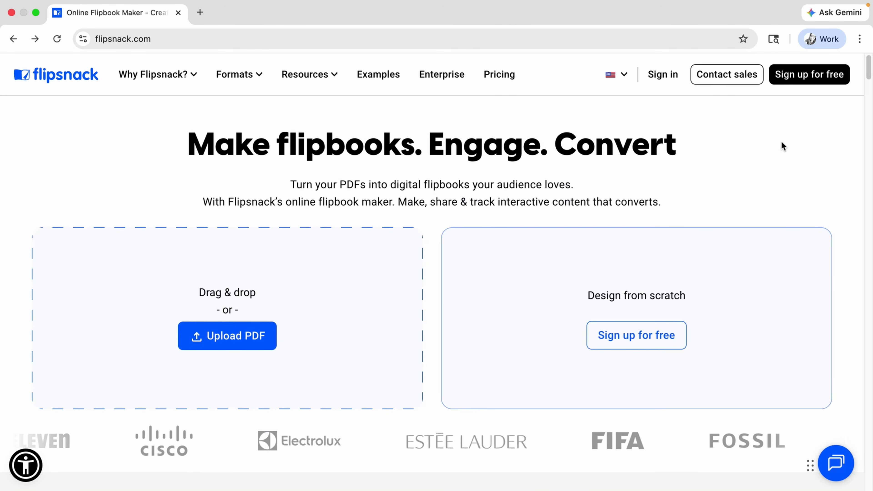
# Step: Browse the homepage's real flipbook examples, including catalogs, magazines, brochures and booklets
pyautogui.scroll(-8, 782, 146)
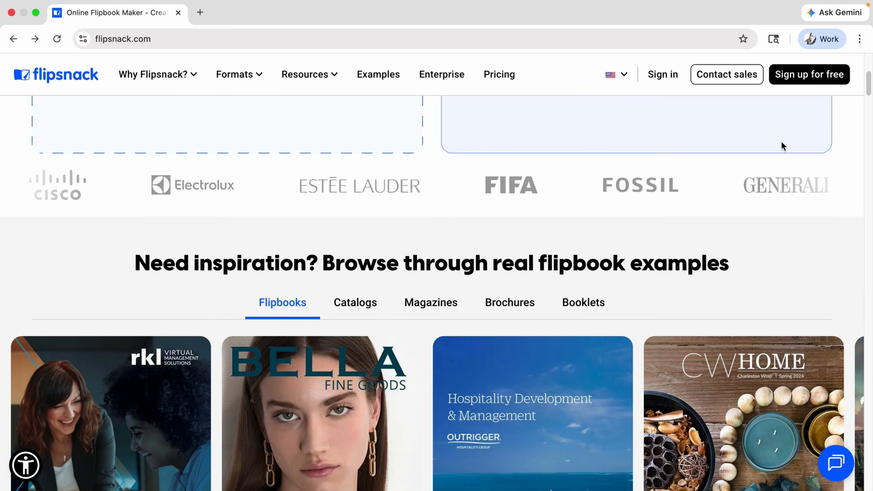
pyautogui.scroll(-4, 781, 142)
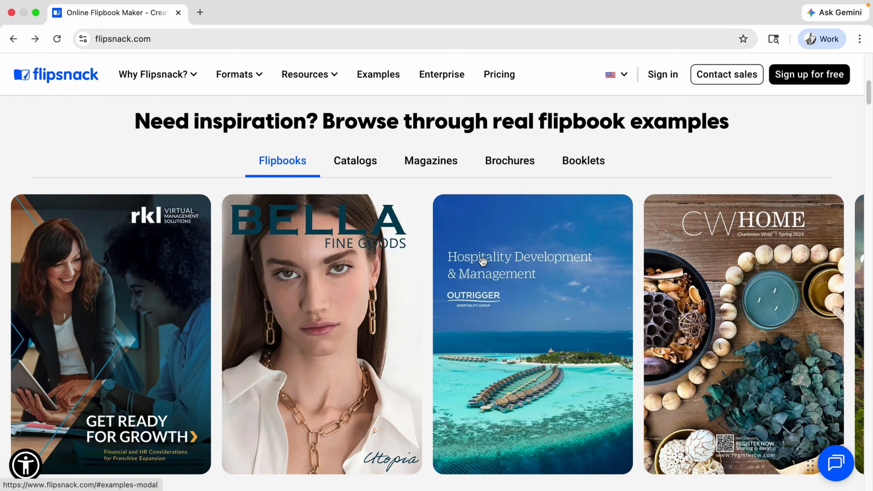
pyautogui.click(352, 168)
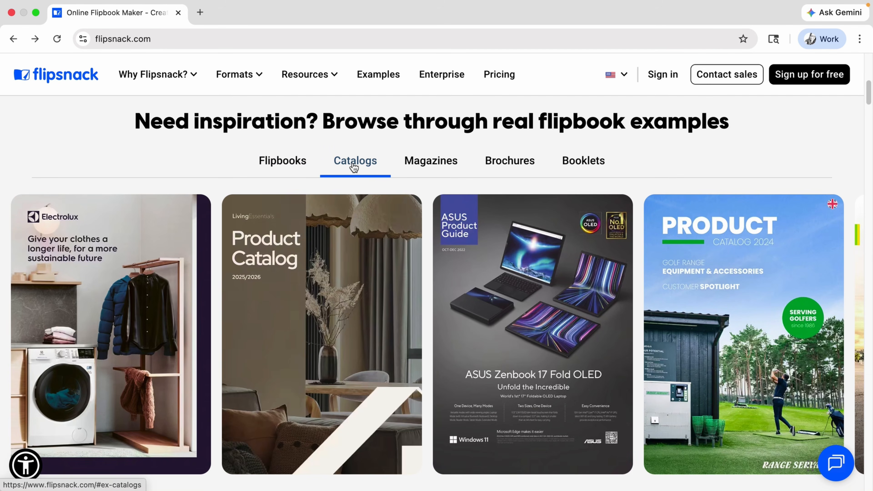
pyautogui.click(414, 162)
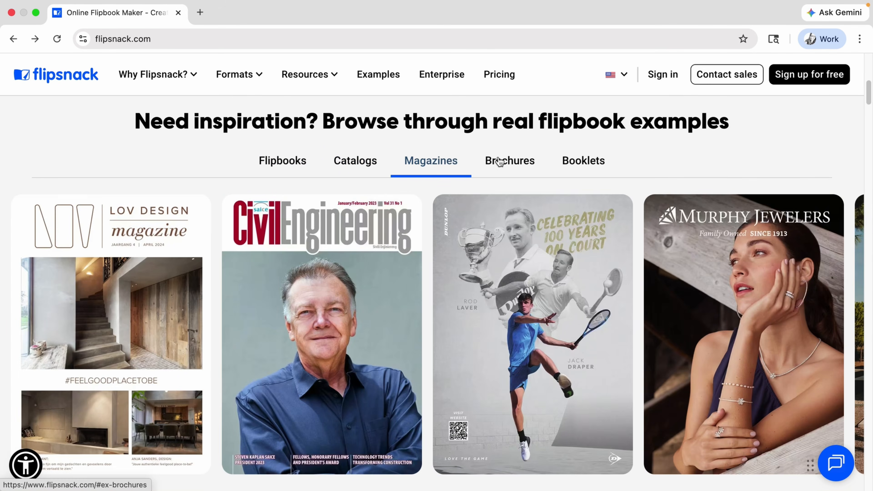
pyautogui.click(499, 162)
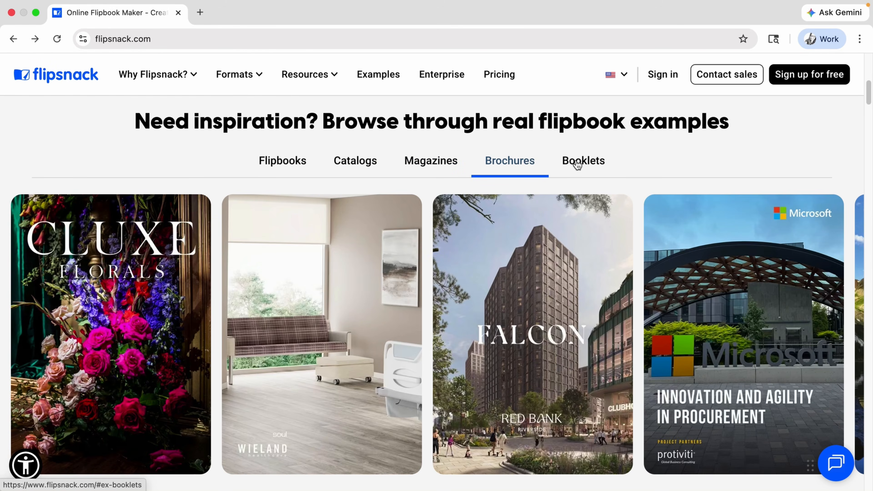
pyautogui.click(578, 166)
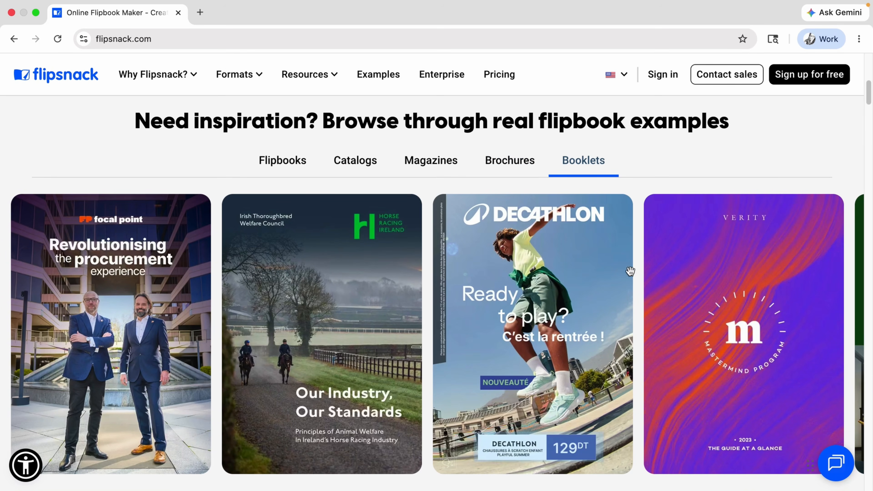
# Step: Open the Decathlon booklet example, page through to its last page, and close it
pyautogui.click(585, 314)
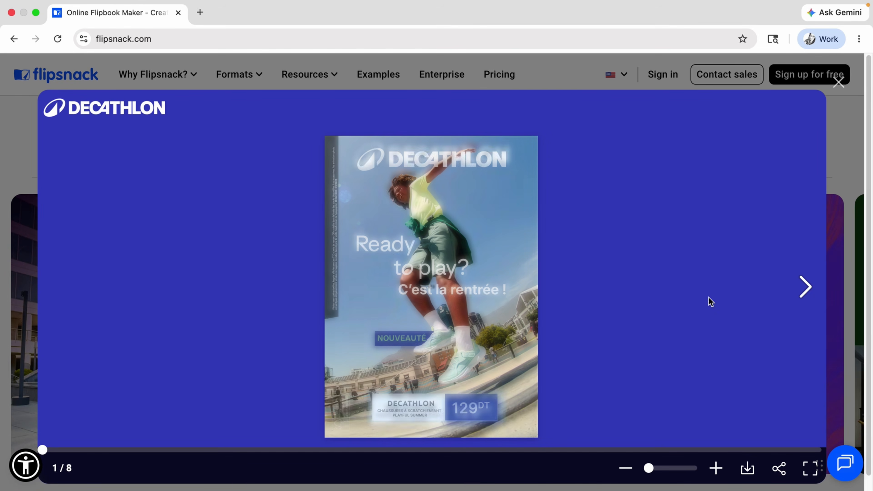
pyautogui.click(805, 288)
pyautogui.click(805, 287)
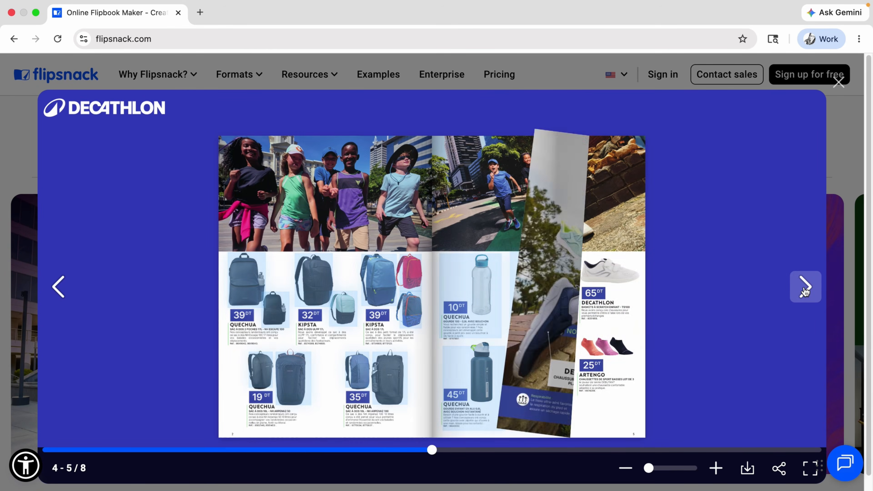
pyautogui.click(805, 289)
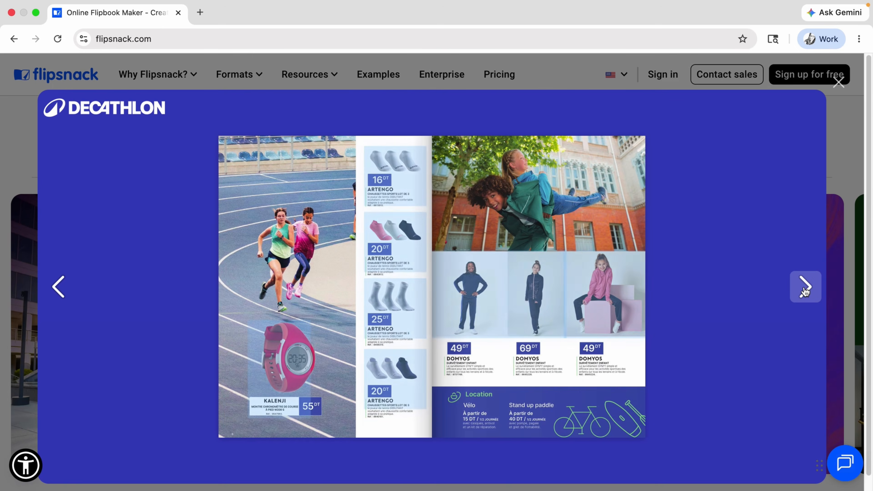
pyautogui.click(805, 288)
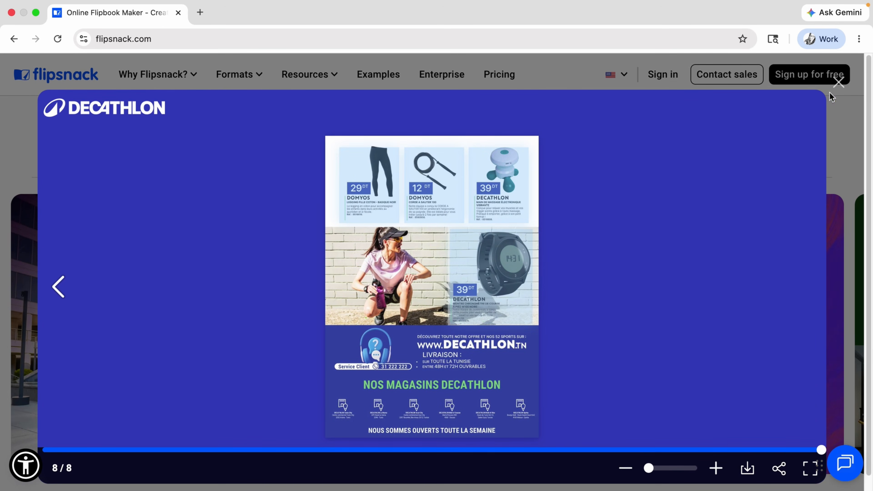
pyautogui.click(838, 83)
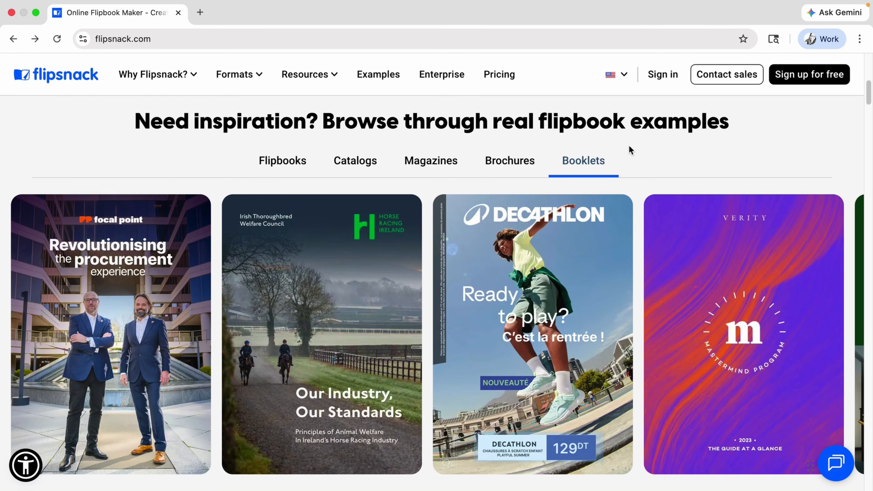
# Step: Sign in and create a flipbook by uploading Rhythm AI Innovation Booklet.pdf from the device's Downloads folder
pyautogui.click(659, 81)
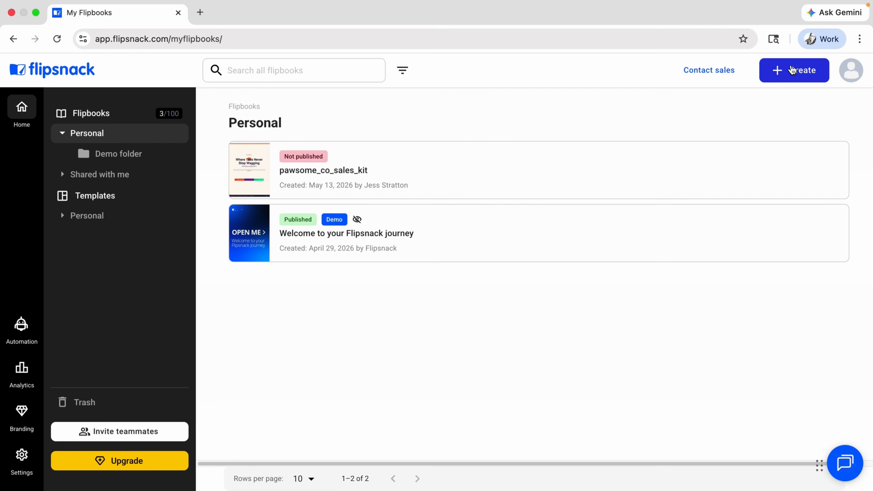
pyautogui.click(792, 70)
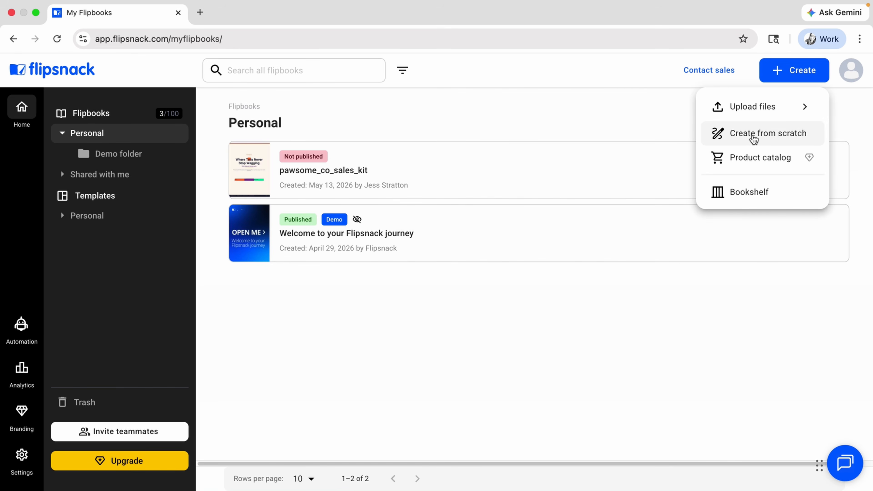
pyautogui.moveTo(751, 114)
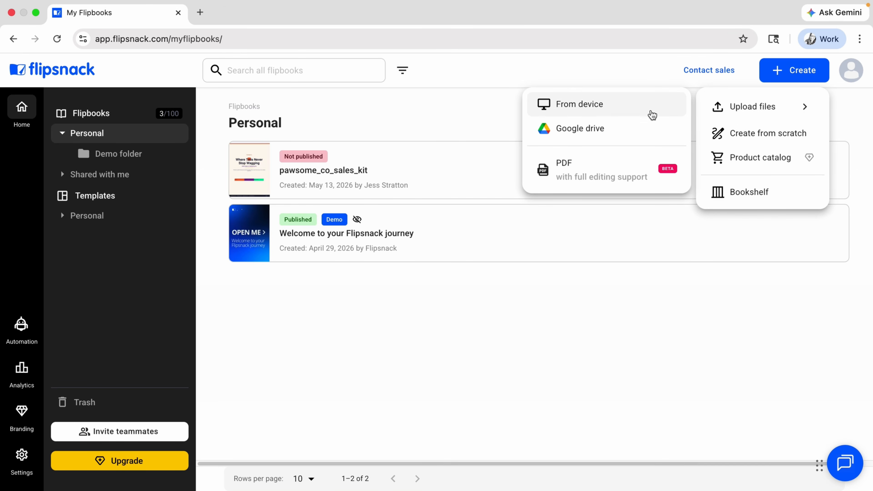
pyautogui.click(604, 112)
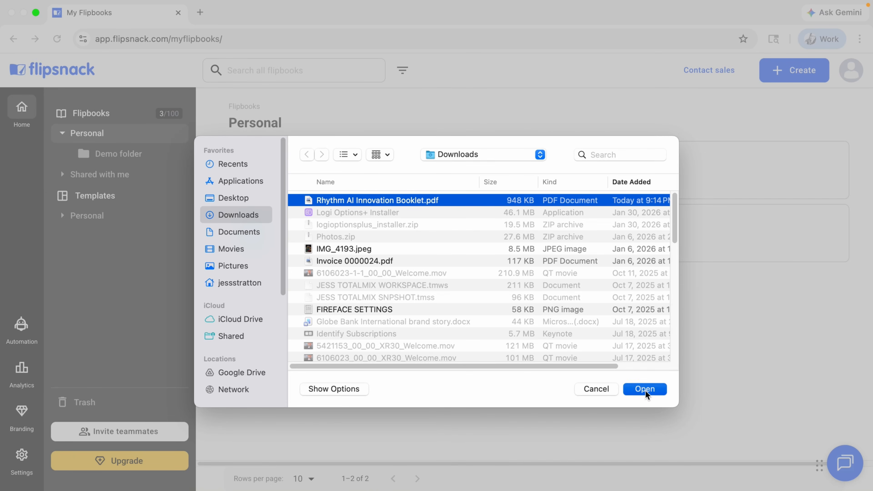
pyautogui.click(644, 389)
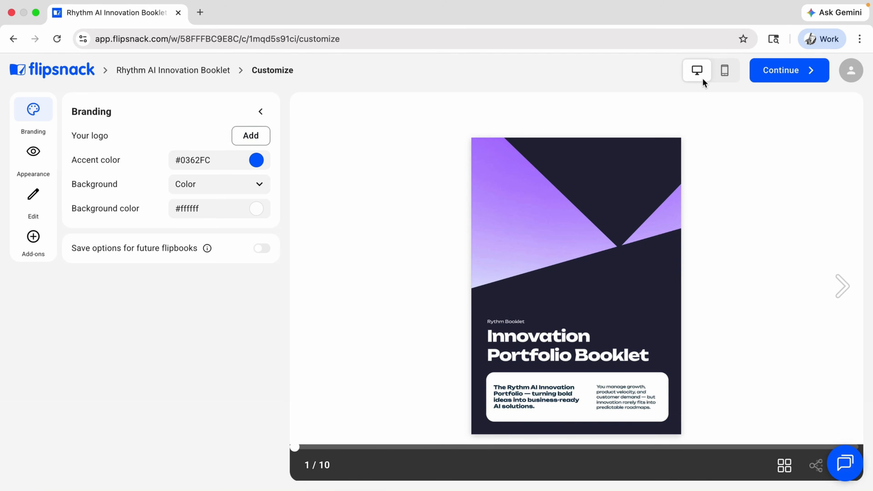
# Step: Preview the flipbook in the mobile layout, return to the desktop layout, and look through its pages
pyautogui.click(723, 74)
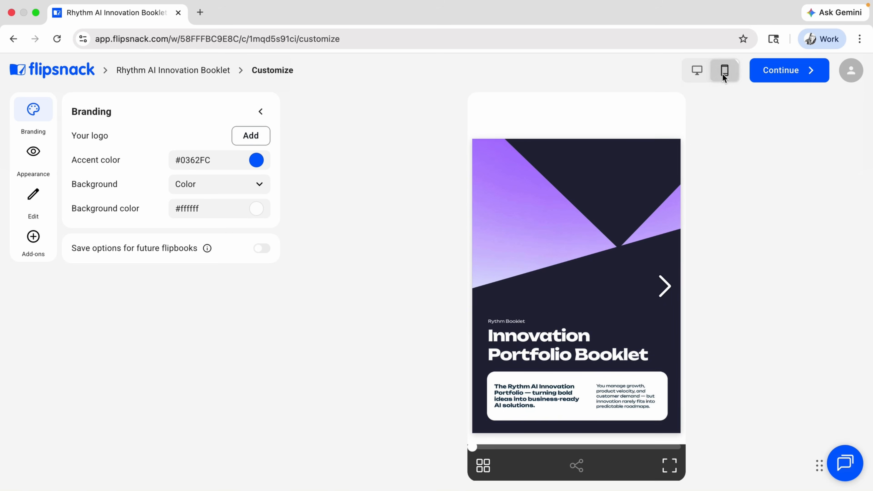
pyautogui.click(696, 73)
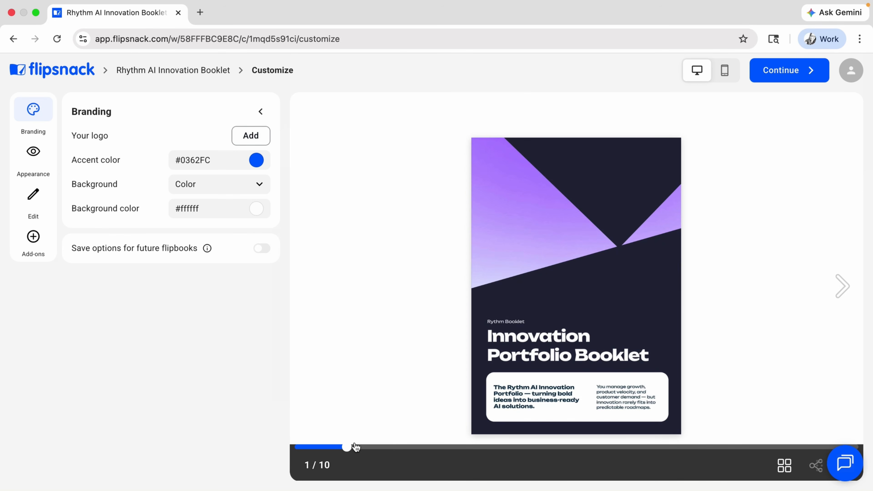
pyautogui.click(407, 446)
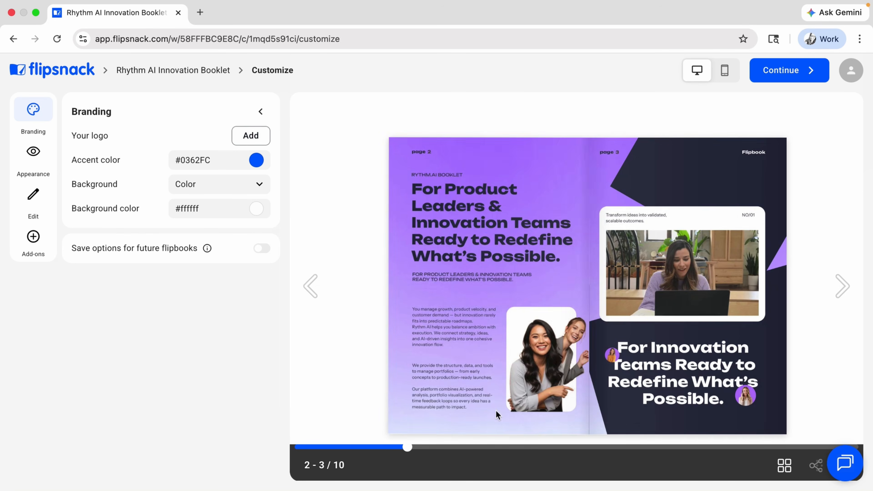
pyautogui.click(842, 285)
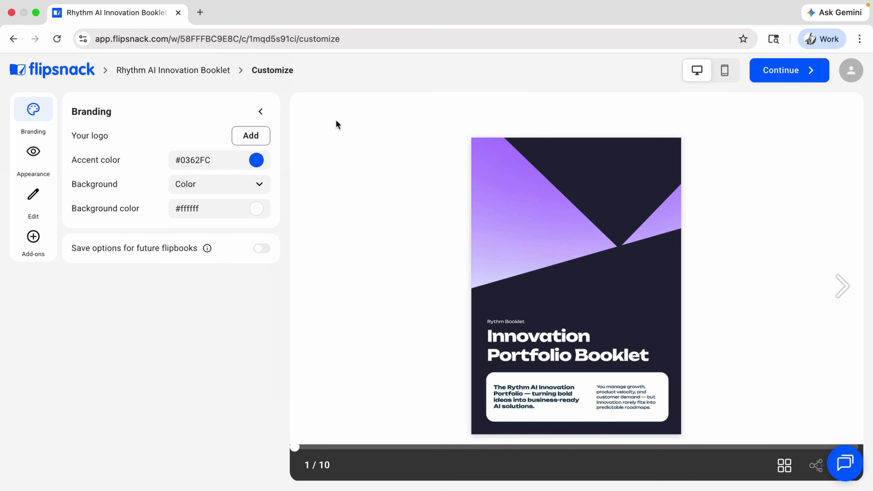
# Step: Set the branding accent color to purple #c0abee and the background color to the lightest gray gradient in the default palette
pyautogui.click(256, 161)
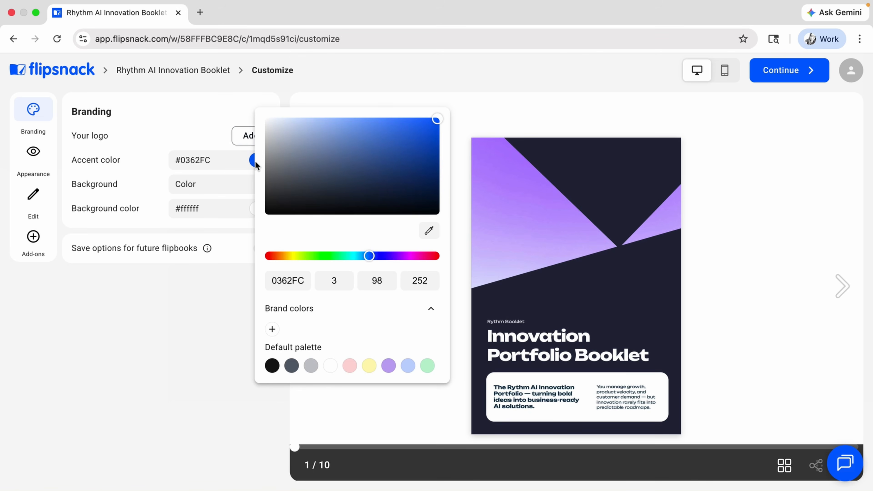
pyautogui.click(388, 365)
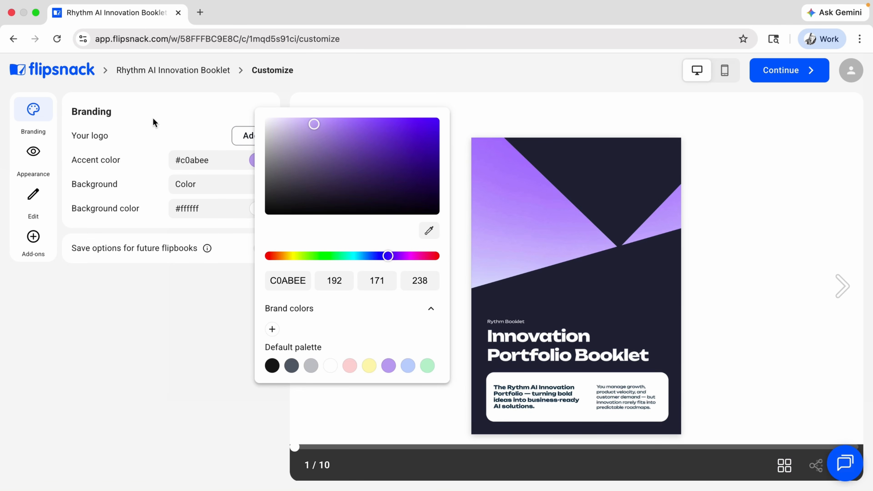
pyautogui.click(197, 169)
pyautogui.click(236, 186)
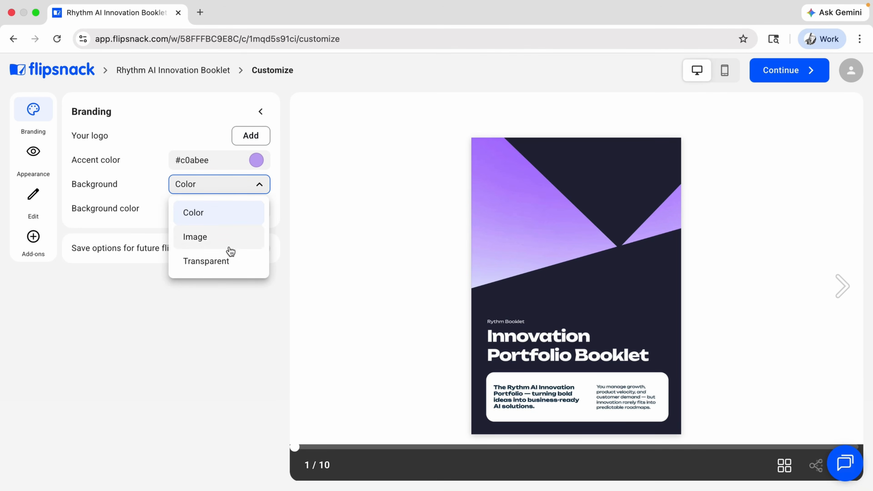
pyautogui.click(240, 266)
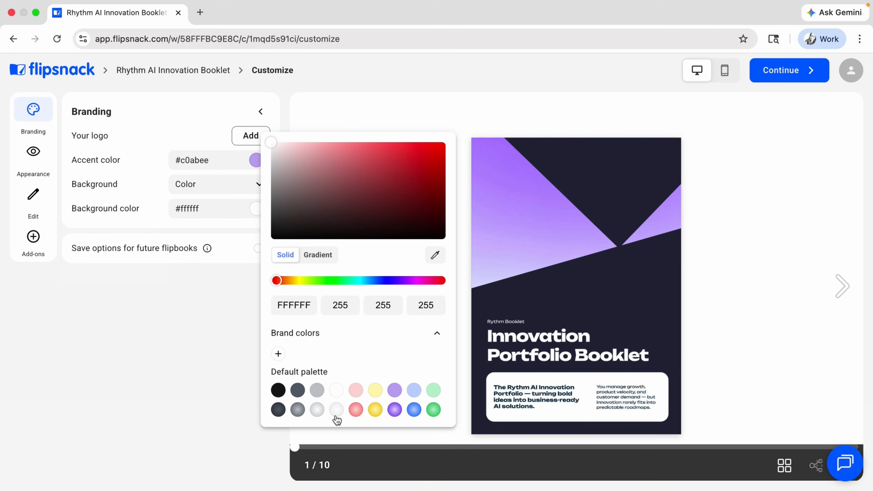
pyautogui.click(333, 409)
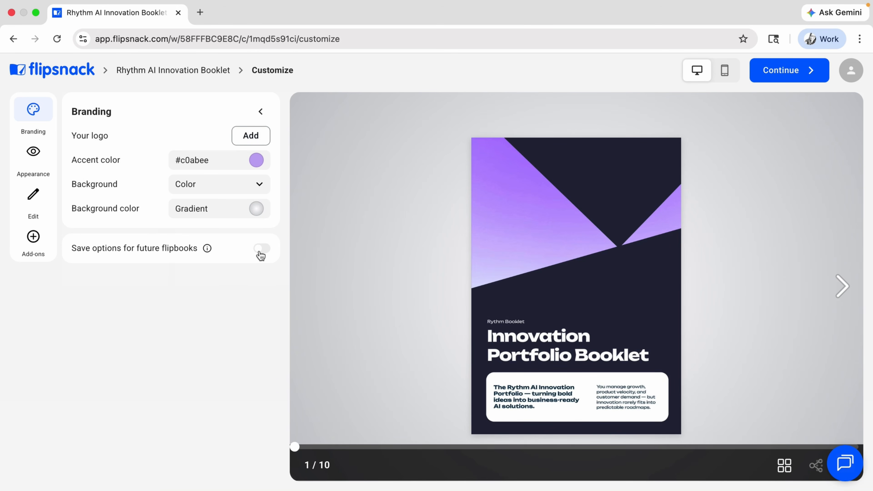
# Step: Try the Slide and Scroll page transitions, and restore the Flip transition with page shadows enabled
pyautogui.click(32, 152)
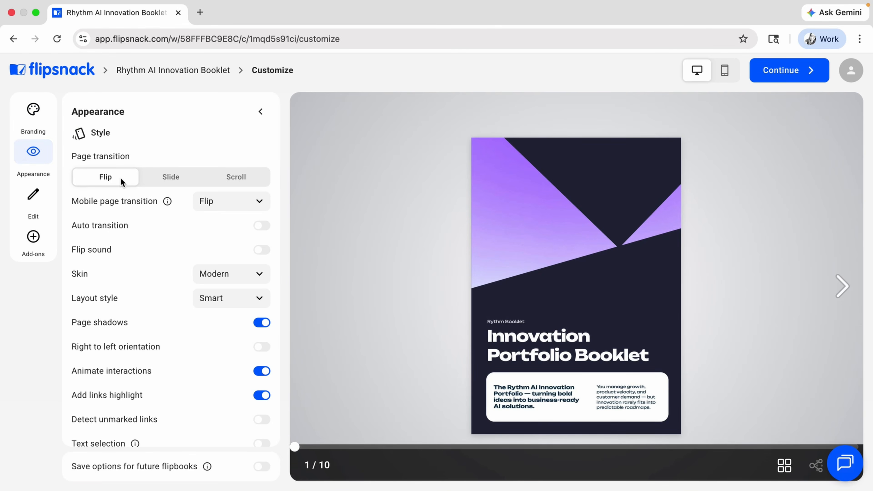
pyautogui.click(157, 180)
pyautogui.click(843, 288)
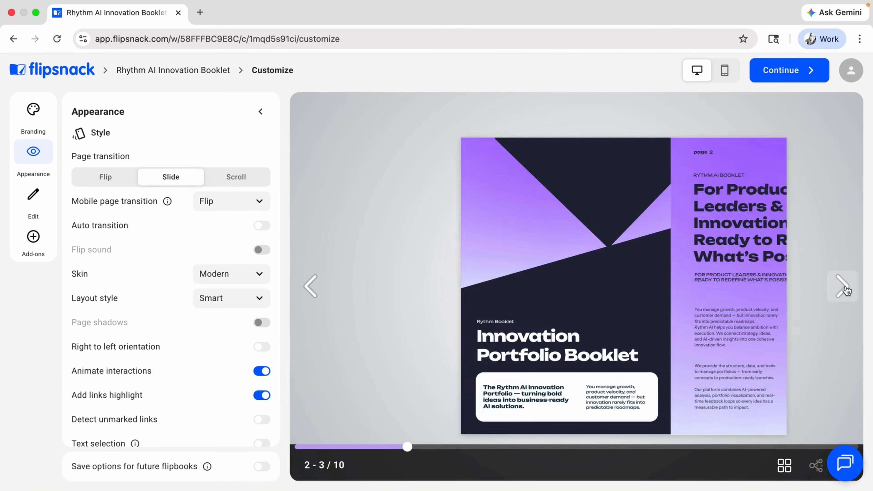
pyautogui.click(235, 177)
pyautogui.moveTo(861, 208); pyautogui.dragTo(860, 137)
pyautogui.click(105, 177)
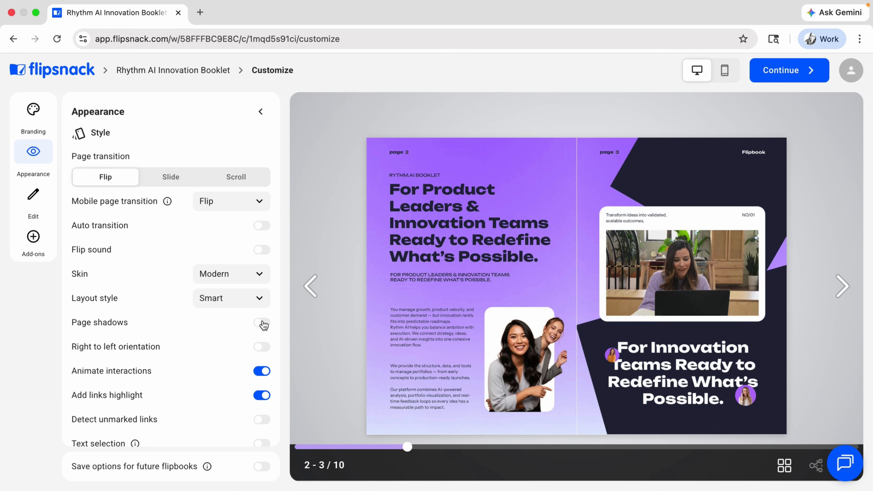
pyautogui.click(262, 322)
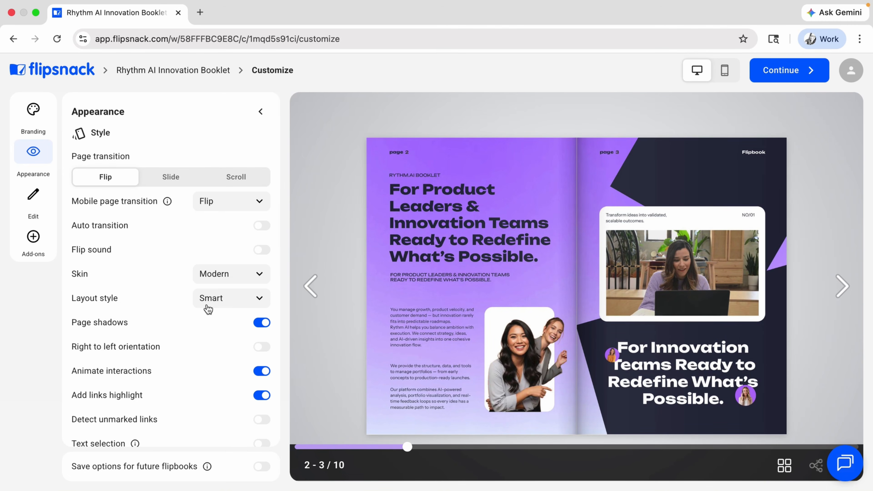
# Step: Enable PDF download and flipbook printing in the appearance menu controls
pyautogui.scroll(-10, 234, 375)
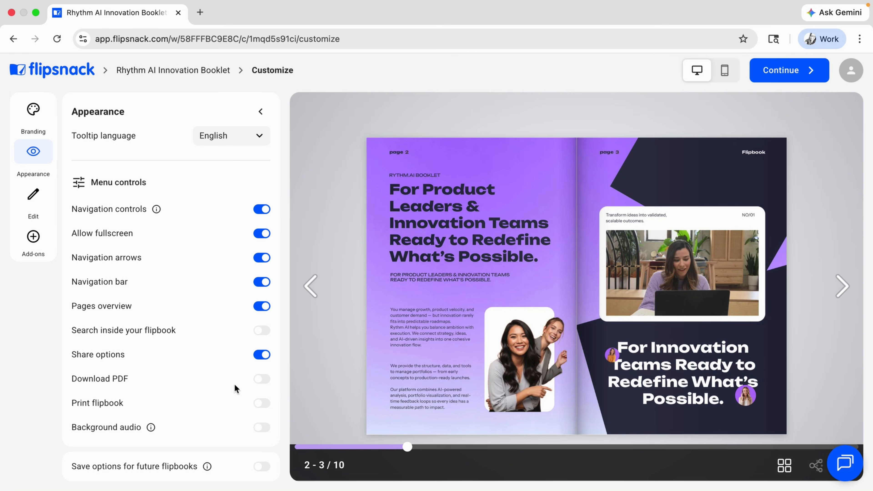
pyautogui.click(262, 379)
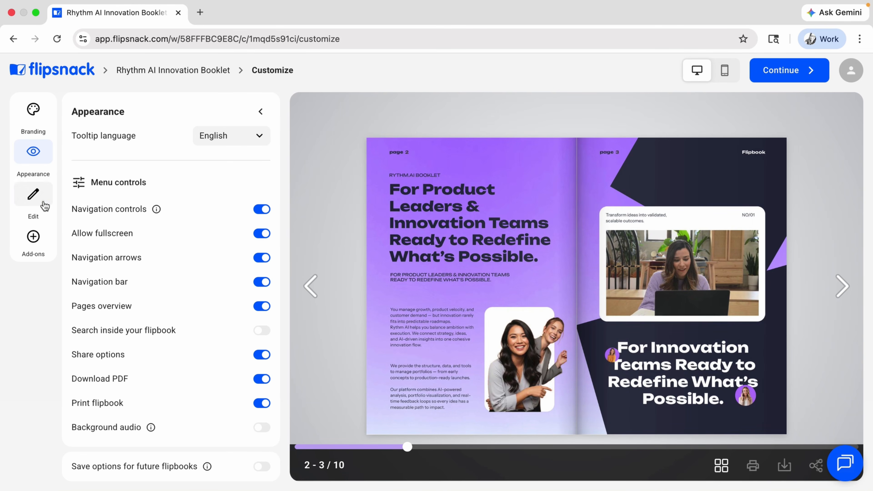
# Step: Review the content editing choices and the available add-ons for the flipbook
pyautogui.click(36, 198)
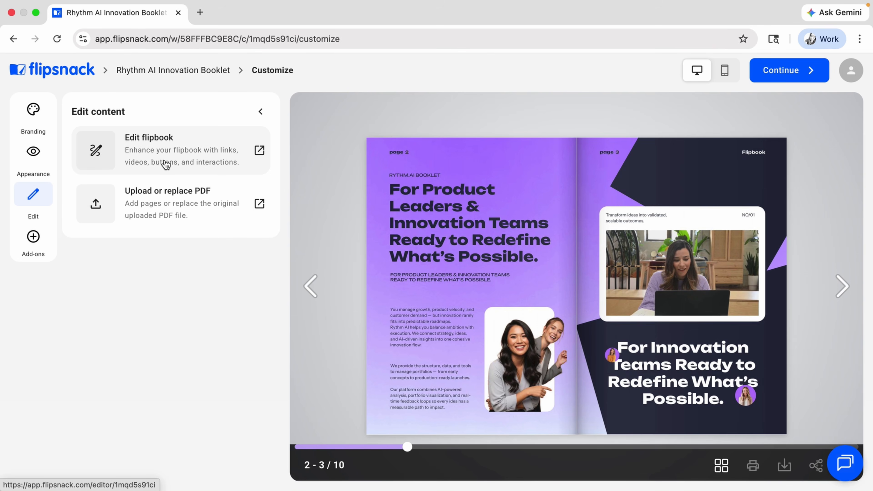
pyautogui.click(33, 238)
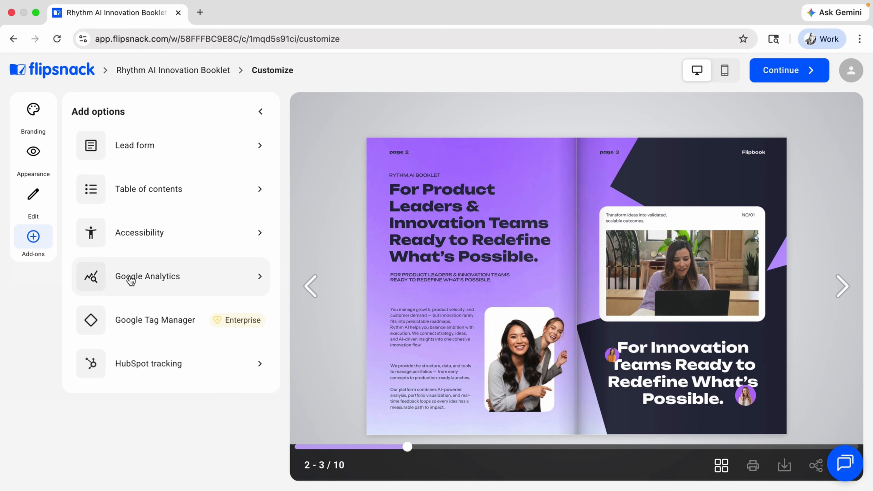
# Step: Turn on the accessibility add-on and the lead form add-on for the flipbook
pyautogui.click(156, 241)
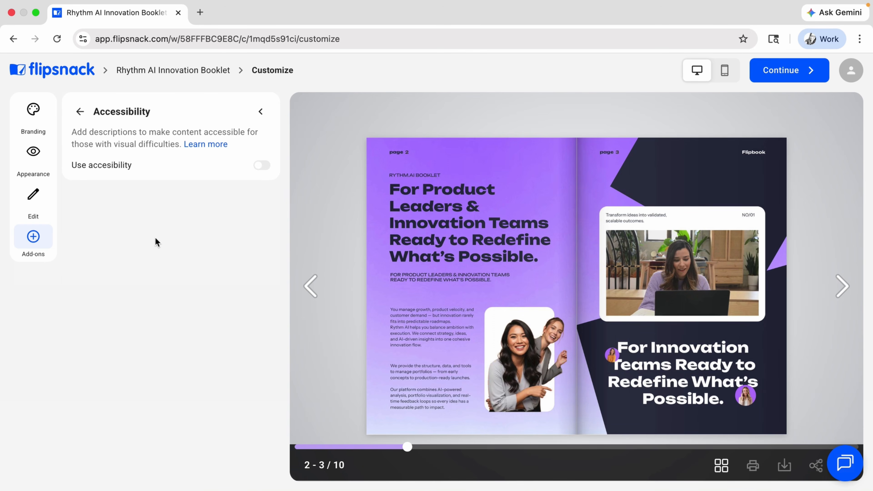
pyautogui.click(262, 166)
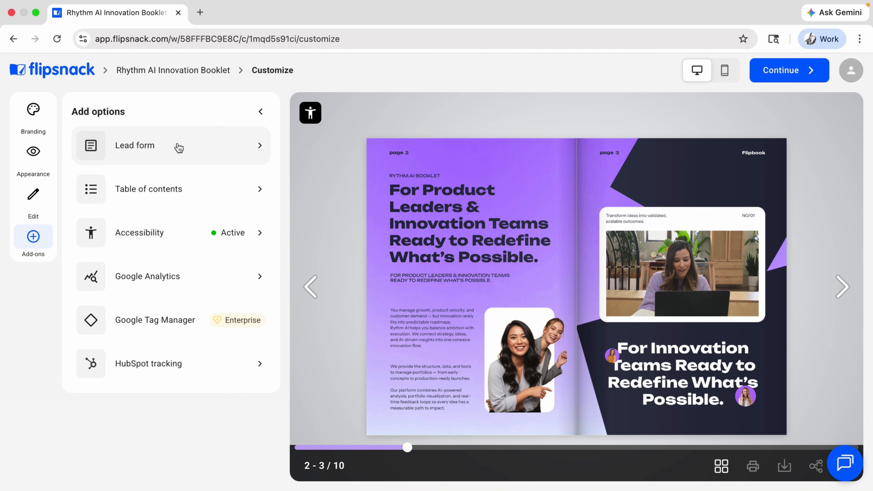
pyautogui.click(179, 147)
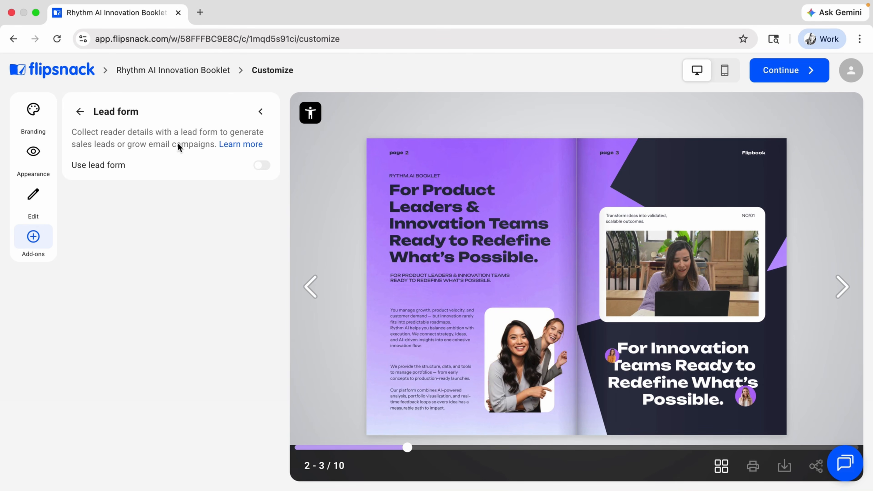
pyautogui.click(263, 166)
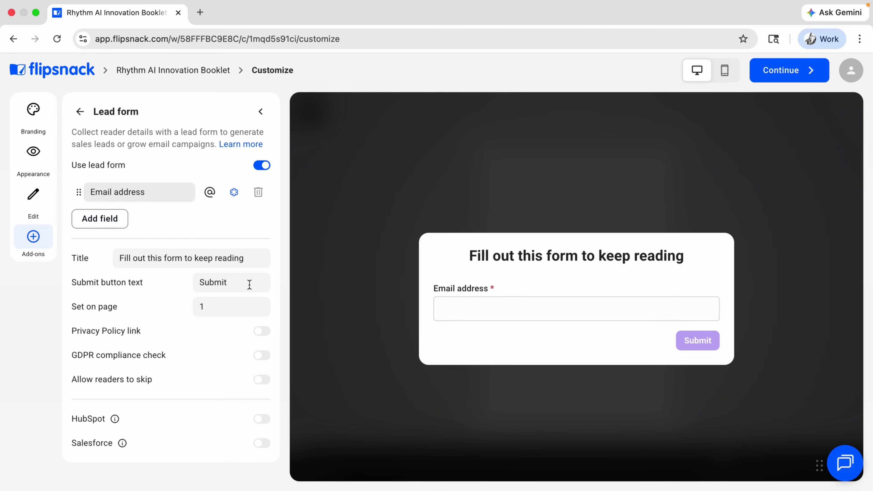
# Step: Set the lead form to appear on page 5 and return to the list of add-ons
pyautogui.click(238, 306)
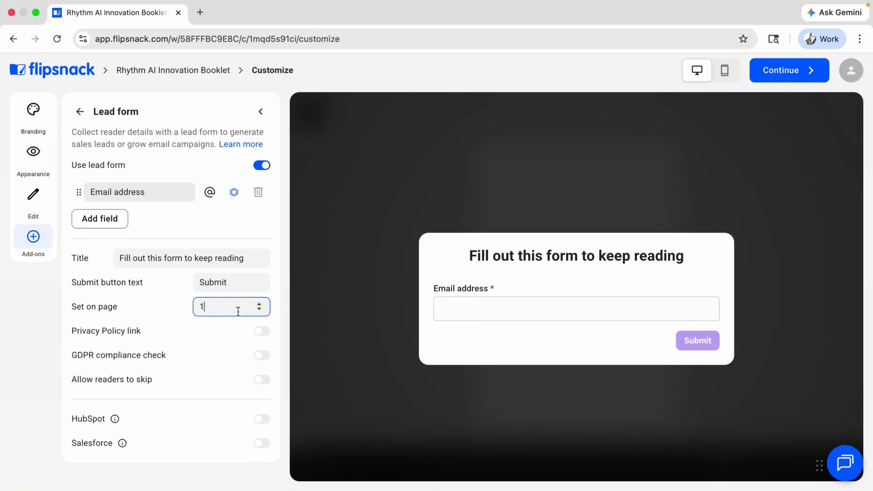
pyautogui.click(259, 305)
pyautogui.click(259, 304)
pyautogui.click(259, 304)
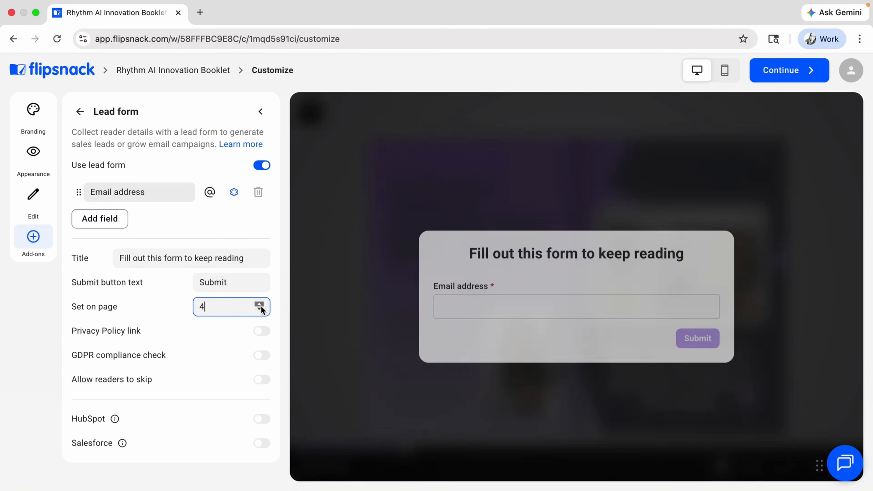
pyautogui.click(259, 304)
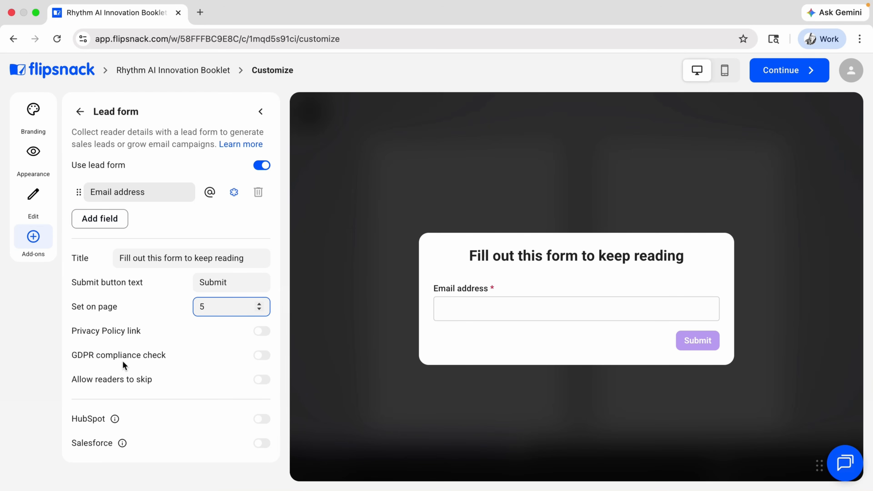
pyautogui.click(80, 112)
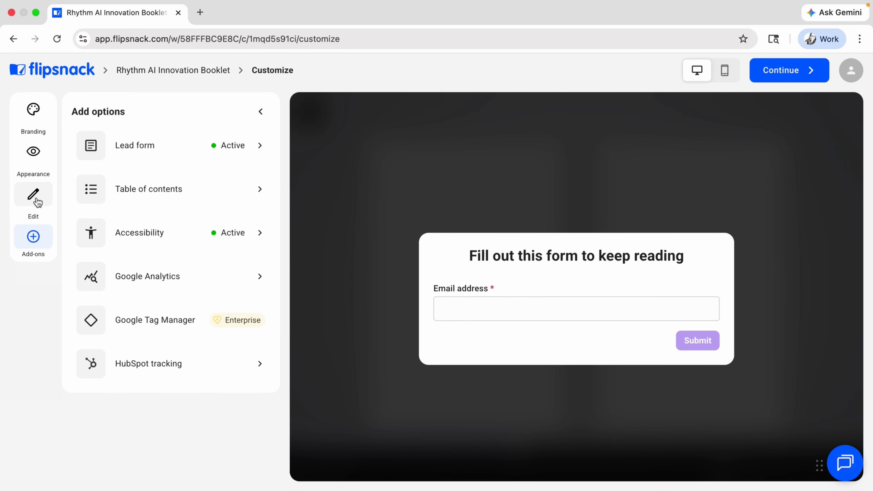
# Step: Open the flipbook in the page editor to enhance its content
pyautogui.click(34, 205)
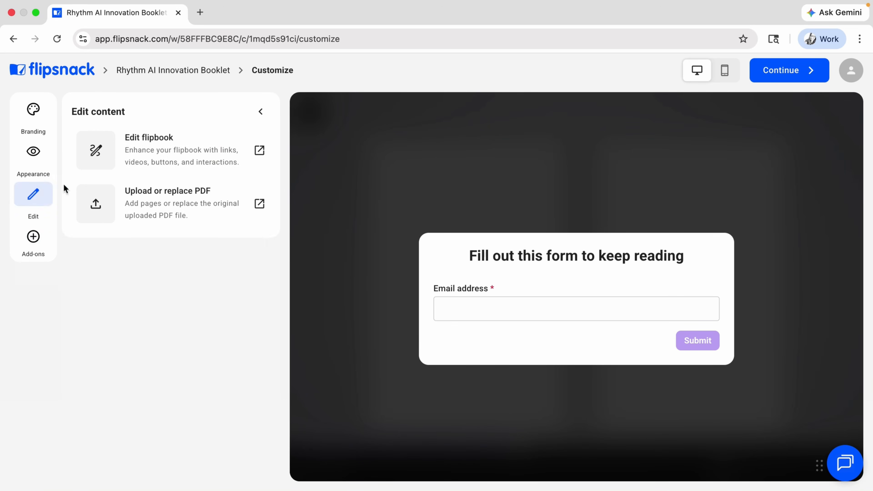
pyautogui.click(151, 147)
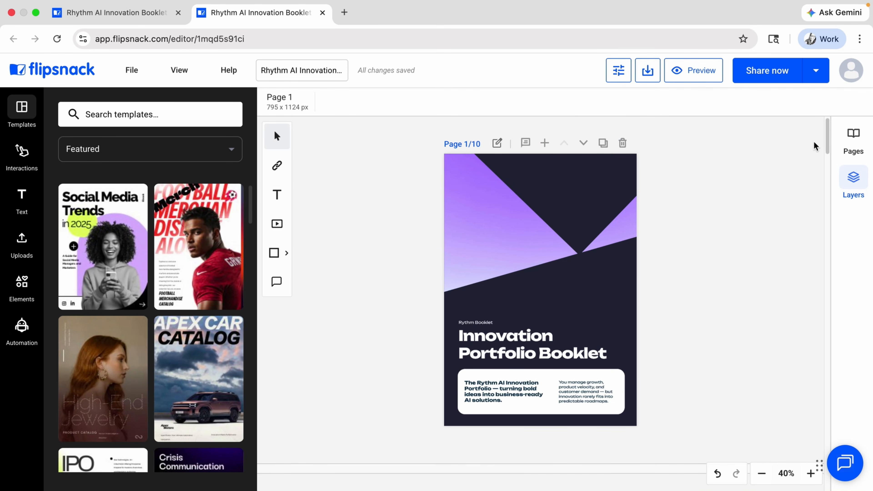
pyautogui.moveTo(828, 136)
pyautogui.mouseDown()
pyautogui.moveTo(832, 183)
pyautogui.moveTo(832, 137)
pyautogui.mouseUp()
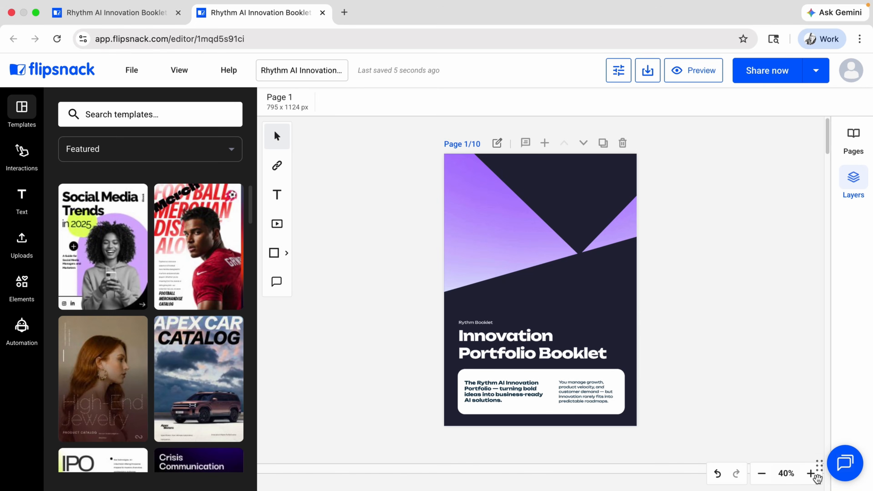
pyautogui.click(810, 479)
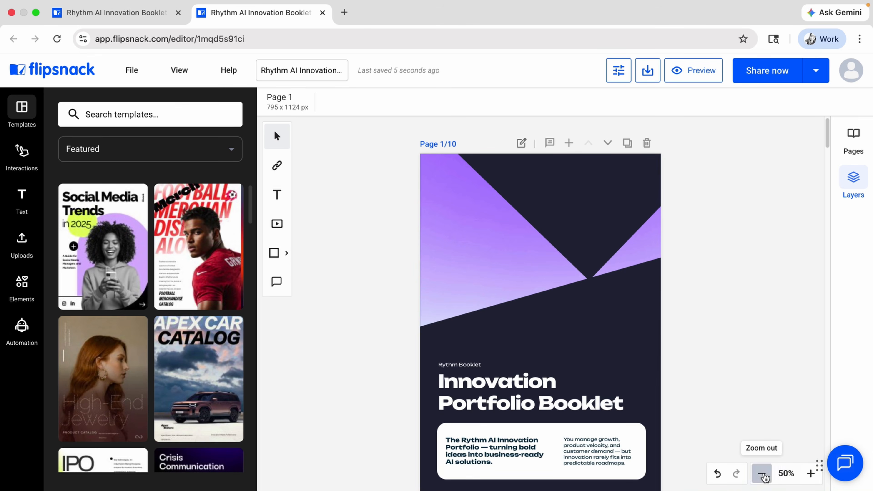
pyautogui.click(762, 473)
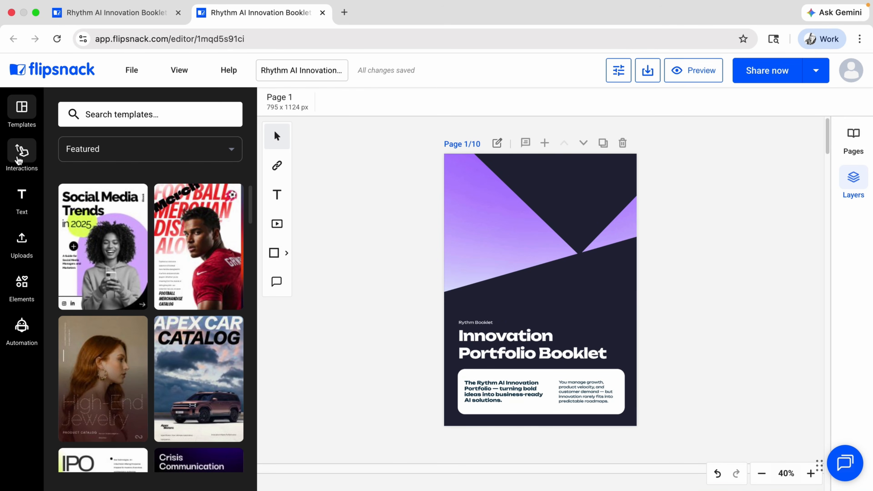
# Step: Review the available interactions, including links, multimedia, shop, embeds, engagement, navigation and social elements, with page 2 in view
pyautogui.click(19, 158)
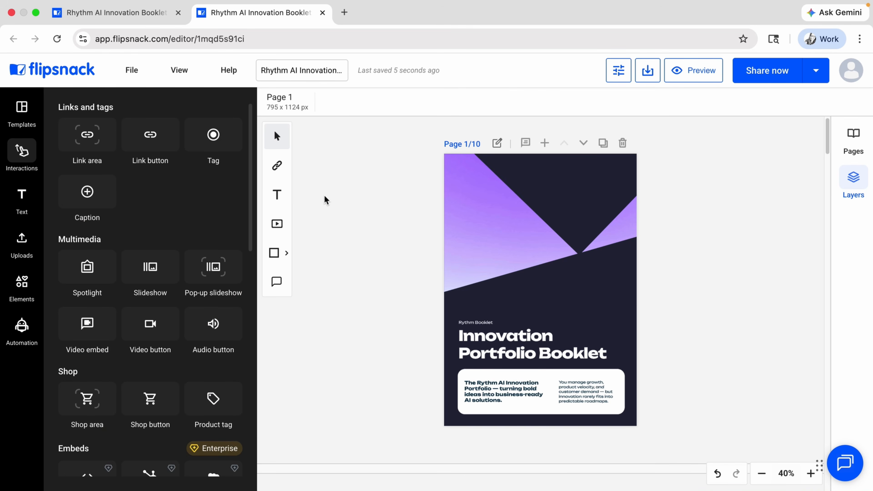
pyautogui.moveTo(827, 144); pyautogui.dragTo(838, 181)
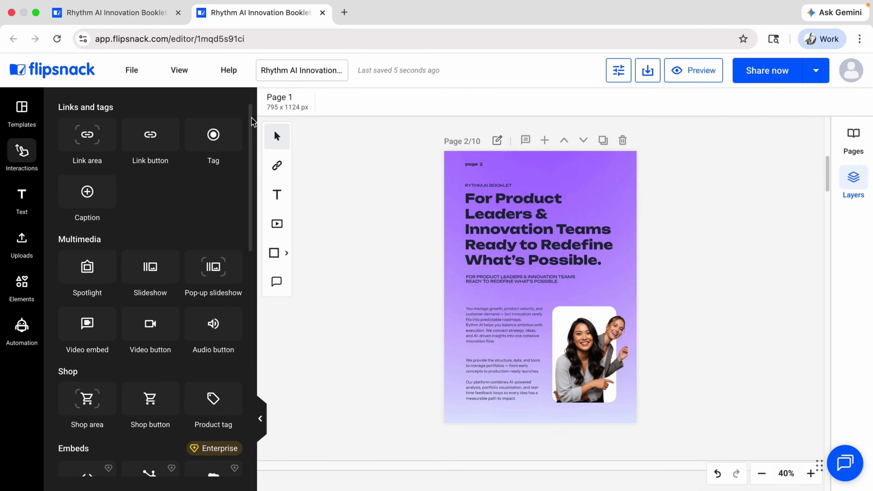
pyautogui.moveTo(252, 117); pyautogui.dragTo(262, 168)
pyautogui.scroll(-2, 210, 216)
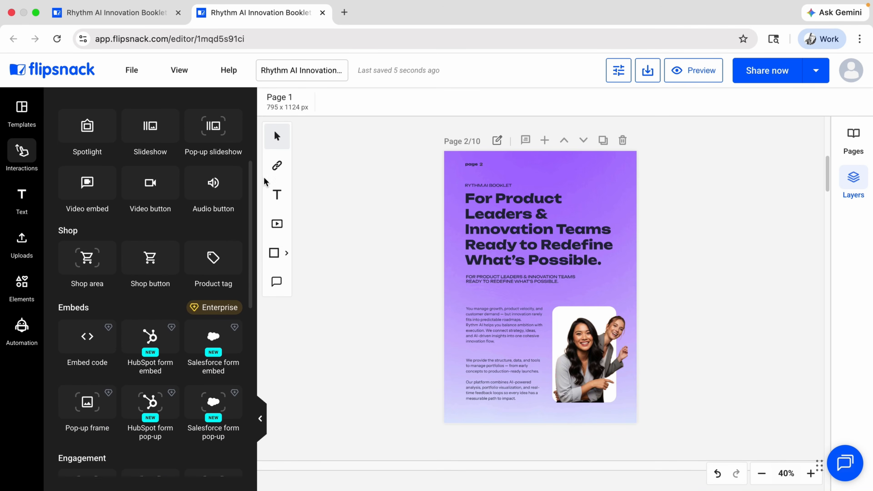
pyautogui.moveTo(249, 221); pyautogui.dragTo(259, 311)
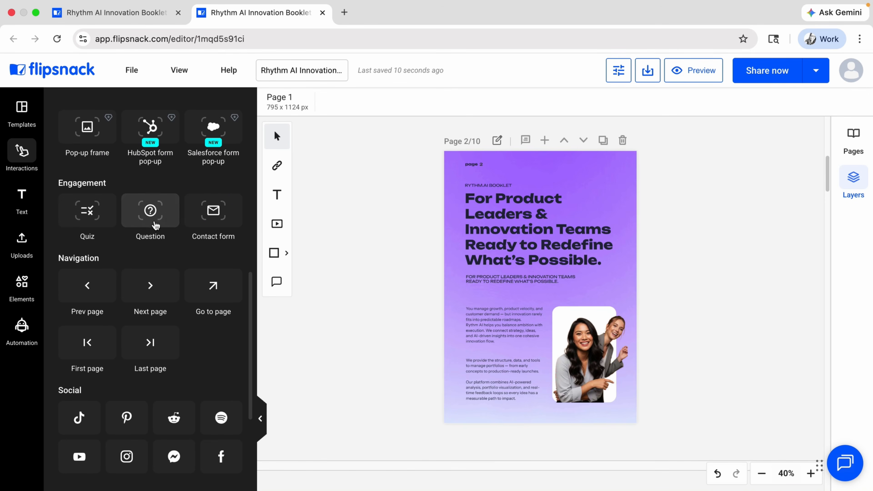
pyautogui.moveTo(249, 292); pyautogui.dragTo(259, 357)
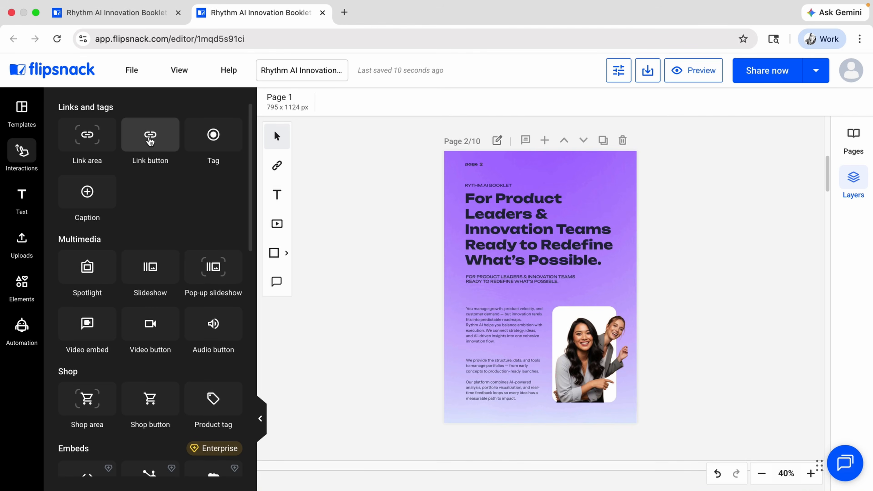
# Step: Place a link button about 530 x 95 px over the small subtitle below the heading on page 2
pyautogui.click(150, 141)
pyautogui.moveTo(543, 295); pyautogui.dragTo(585, 281)
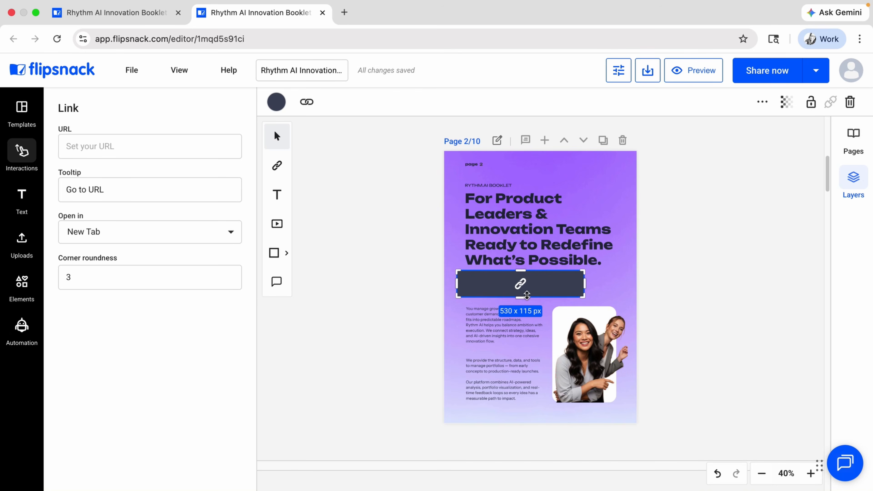
pyautogui.moveTo(521, 298); pyautogui.dragTo(523, 293)
pyautogui.click(156, 138)
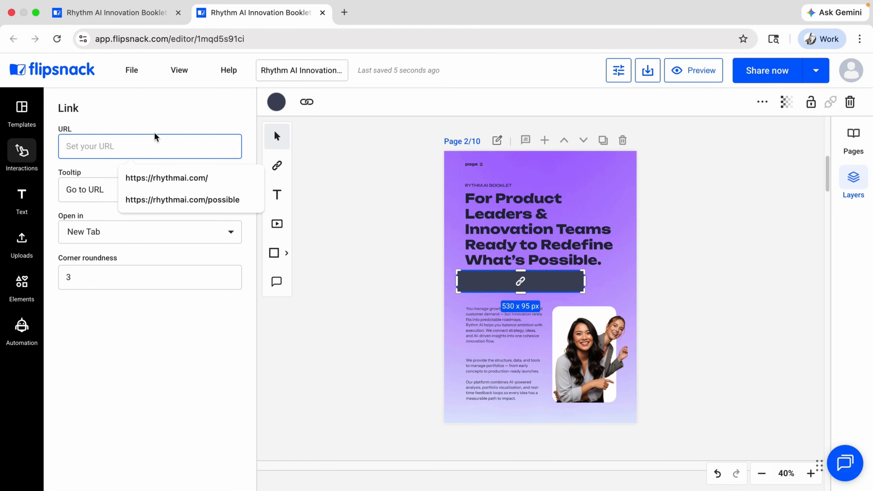
pyautogui.click(171, 179)
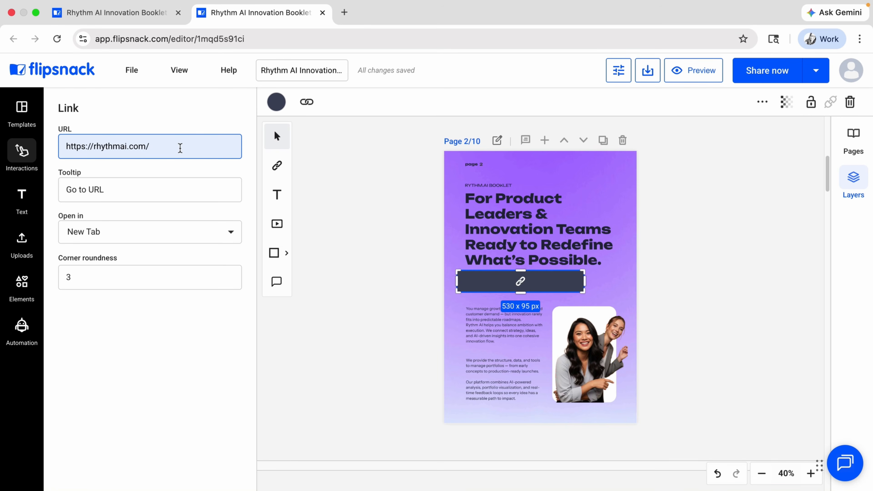
pyautogui.press('Tab')
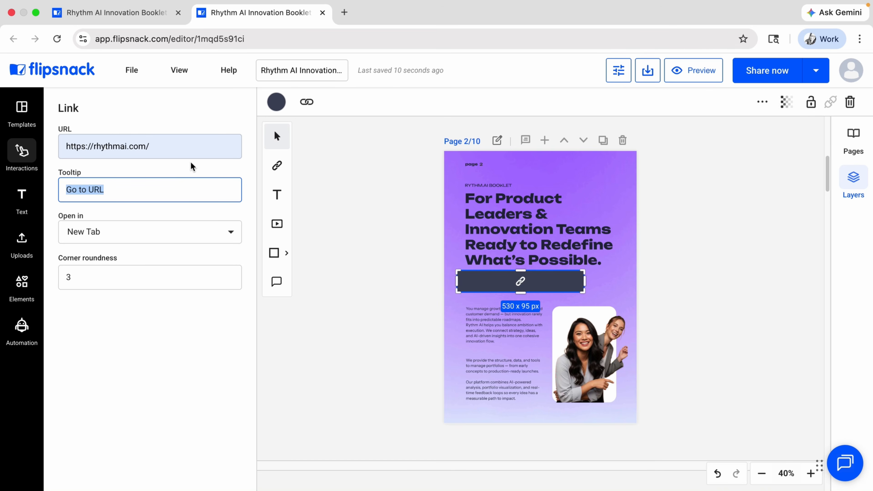
pyautogui.write('Visit our website to learn more')
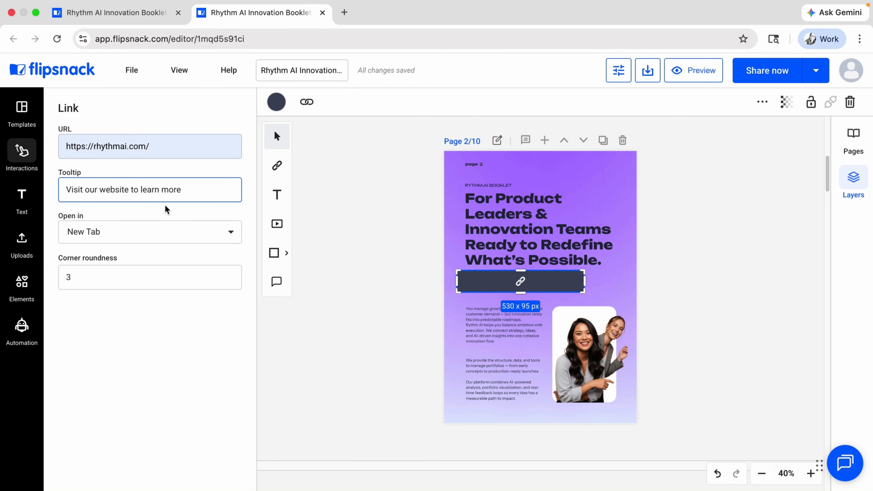
pyautogui.click(169, 232)
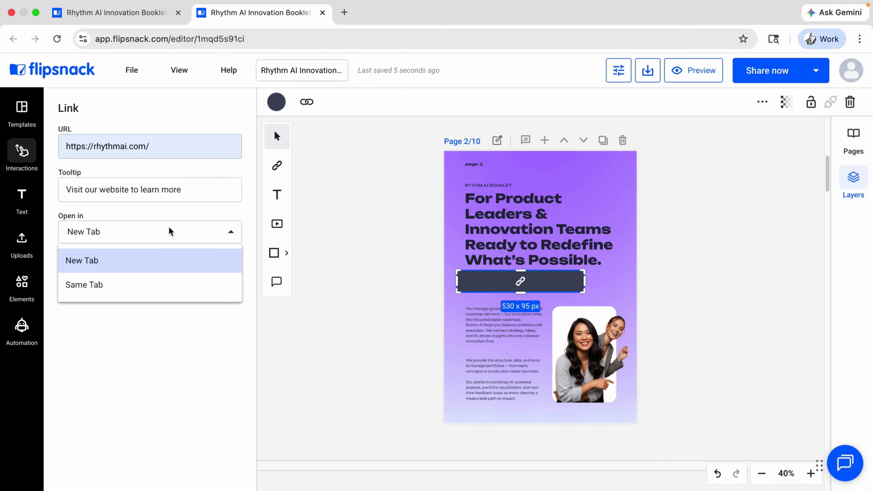
pyautogui.click(168, 235)
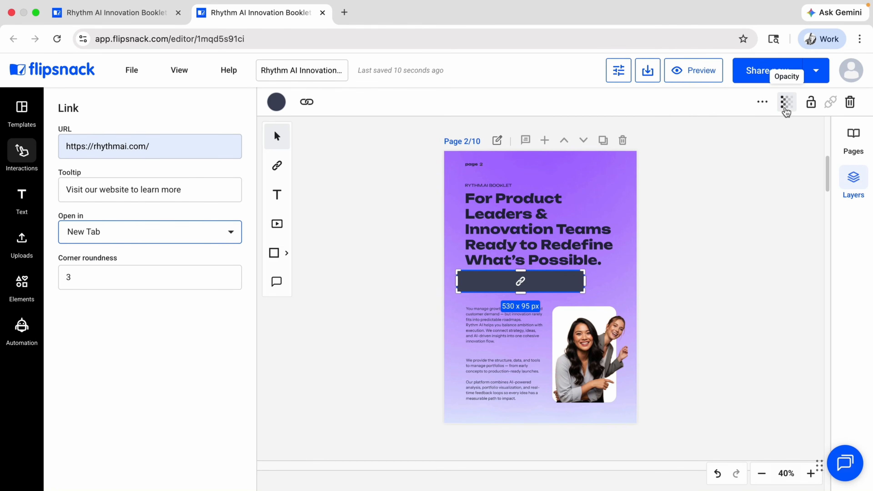
# Step: Make the link button on page 2 fully transparent by setting its opacity to 0, and deselect it
pyautogui.click(786, 112)
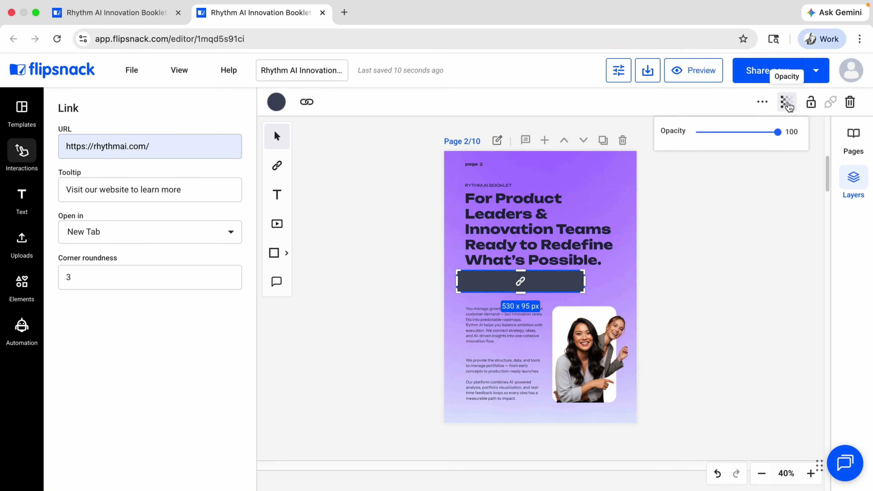
pyautogui.moveTo(777, 133); pyautogui.dragTo(684, 151)
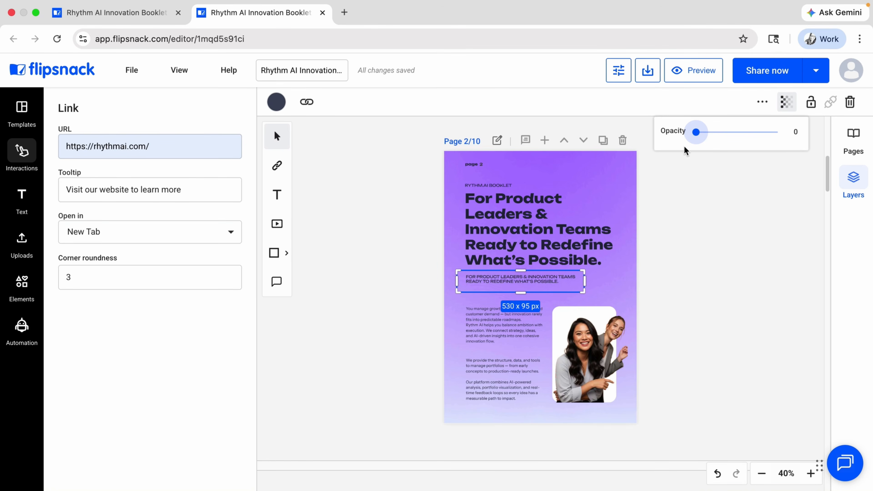
pyautogui.click(658, 195)
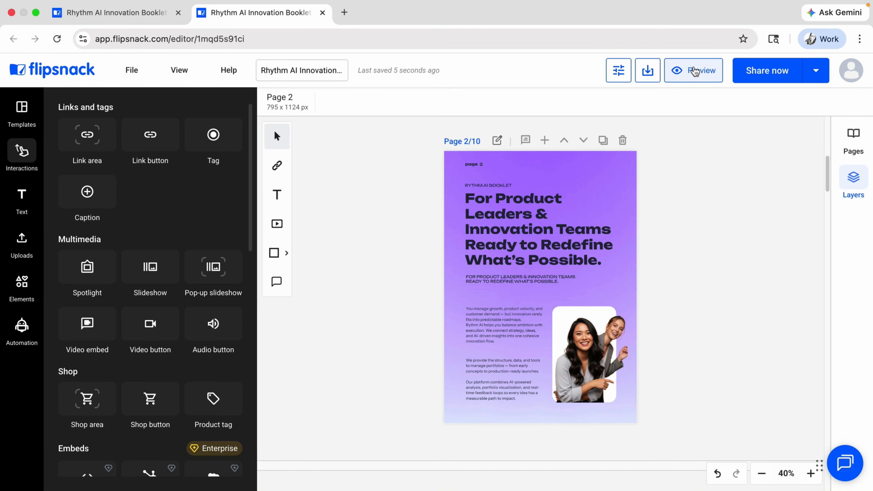
# Step: Preview the flipbook, check the tooltip of the subtitle link on page 2, and return to the editor
pyautogui.click(694, 71)
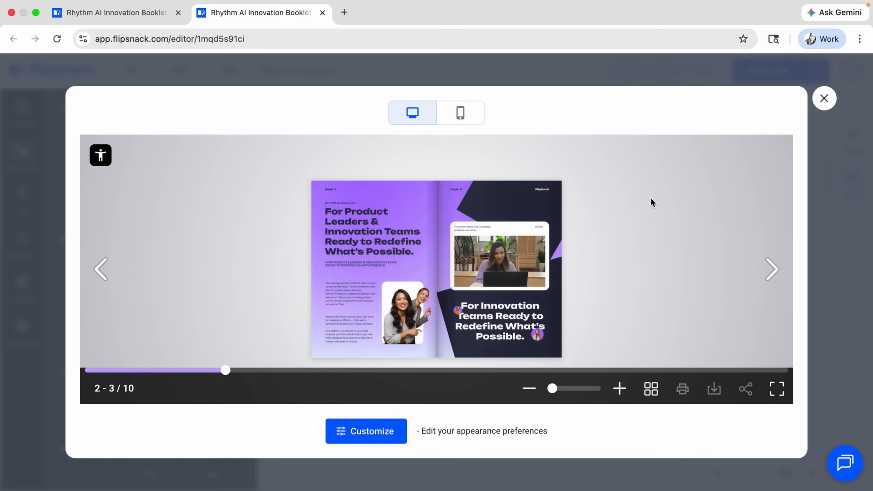
pyautogui.moveTo(345, 273)
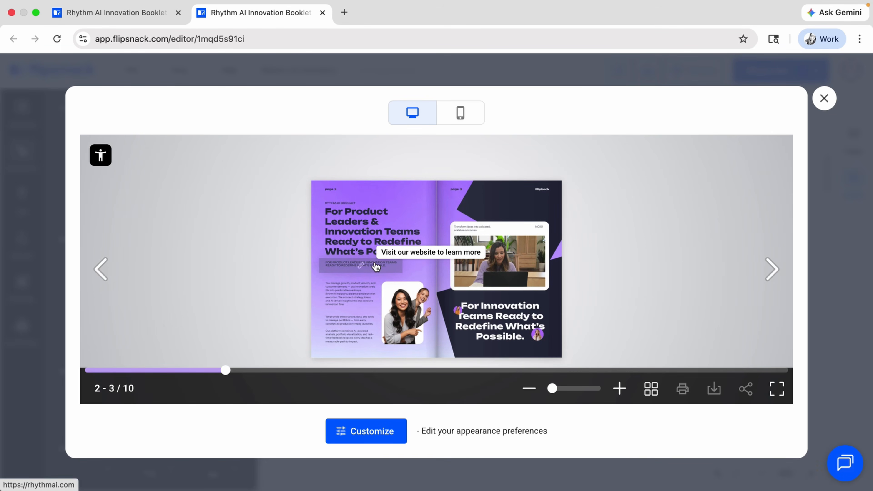
pyautogui.click(824, 100)
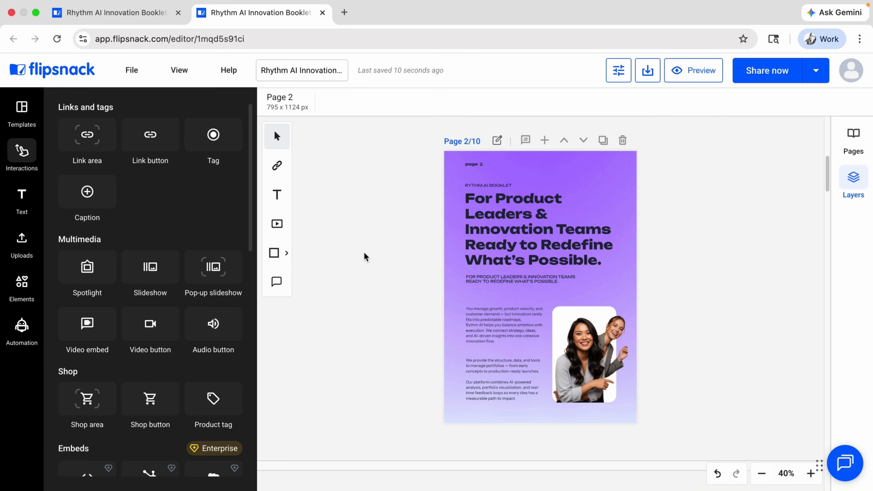
# Step: Add a video embed to page 3 and fit it over the photo in the white frame, about 599 x 349 px
pyautogui.scroll(-10, 362, 256)
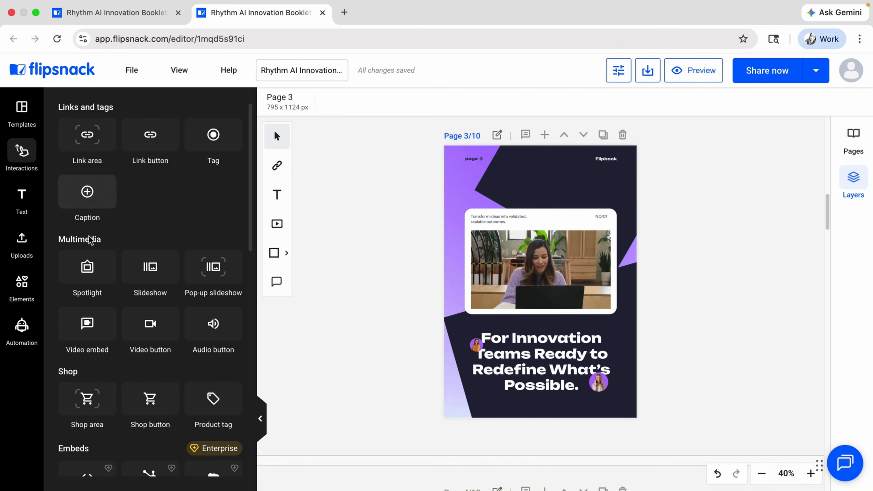
pyautogui.click(94, 326)
pyautogui.moveTo(469, 248); pyautogui.dragTo(529, 255)
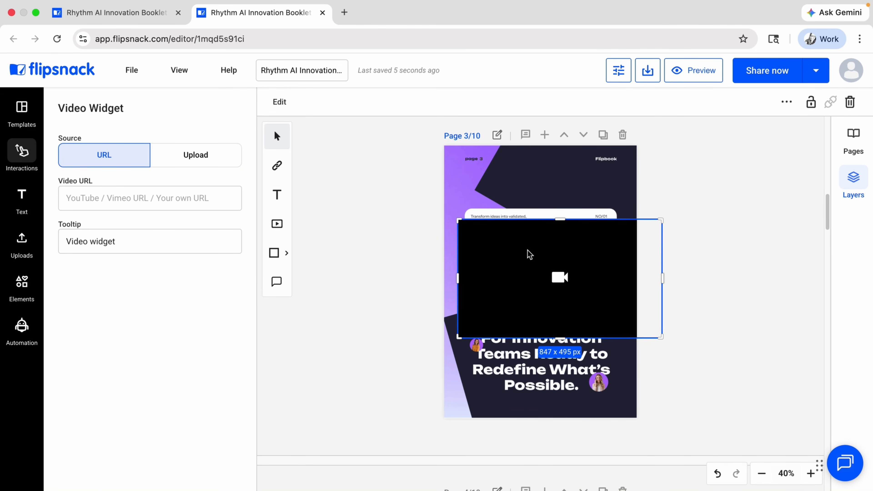
pyautogui.rightClick(529, 254)
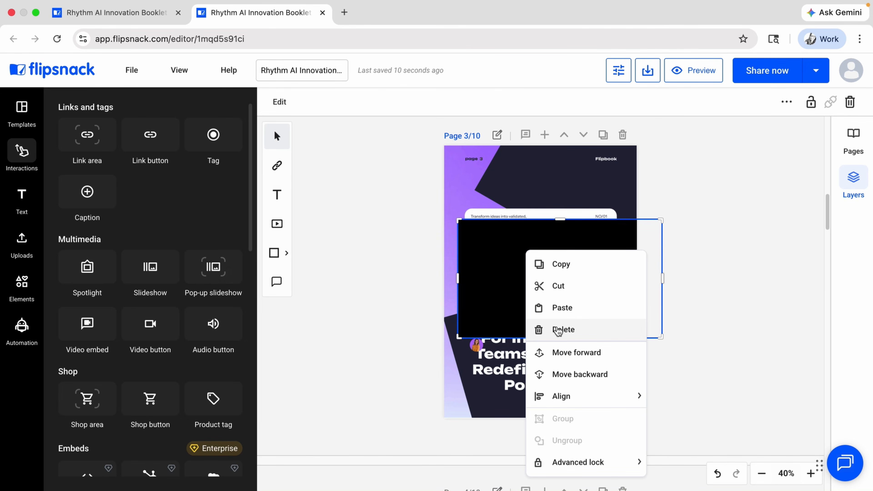
pyautogui.click(510, 302)
pyautogui.moveTo(662, 339); pyautogui.dragTo(567, 309)
pyautogui.moveTo(530, 278); pyautogui.dragTo(535, 282)
pyautogui.moveTo(467, 310); pyautogui.dragTo(489, 300)
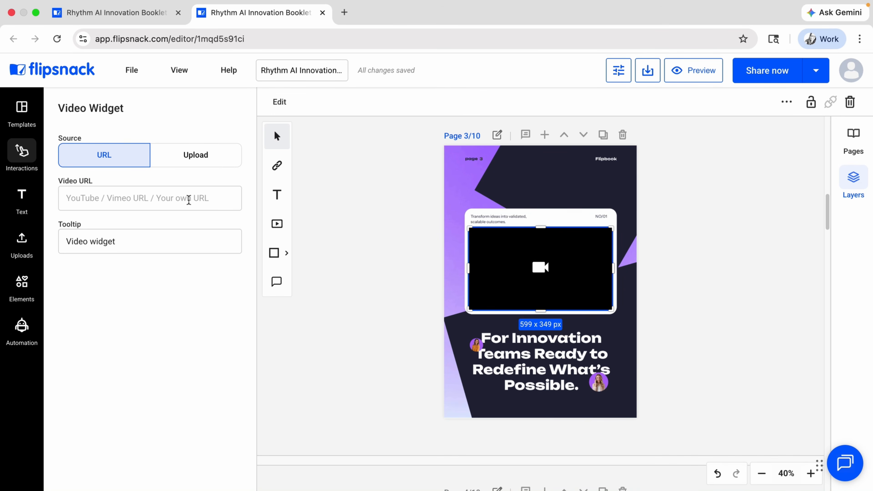
# Step: Set the page 3 video's source to the copied YouTube link of the Rhythm AI promo, keeping URL as source type
pyautogui.click(208, 153)
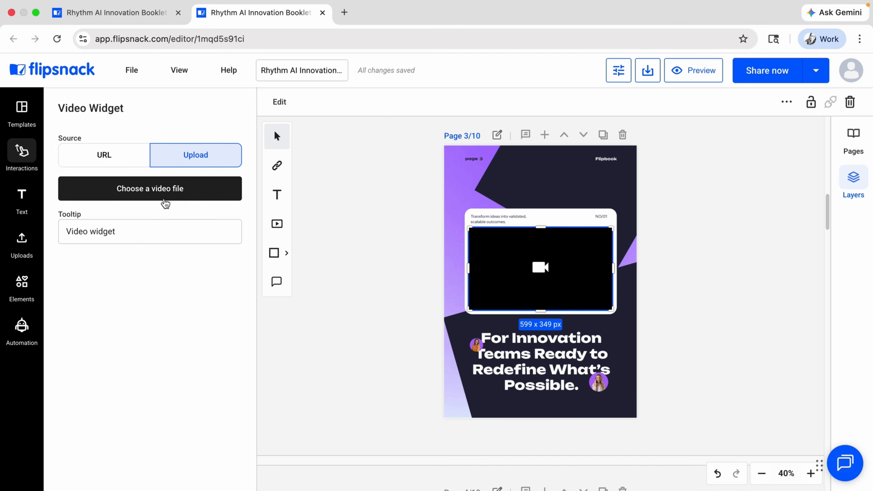
pyautogui.click(110, 160)
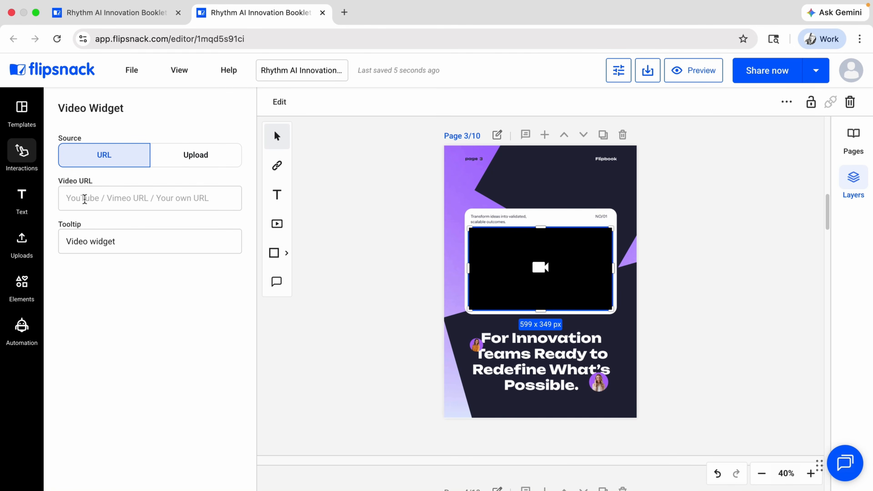
pyautogui.rightClick(84, 197)
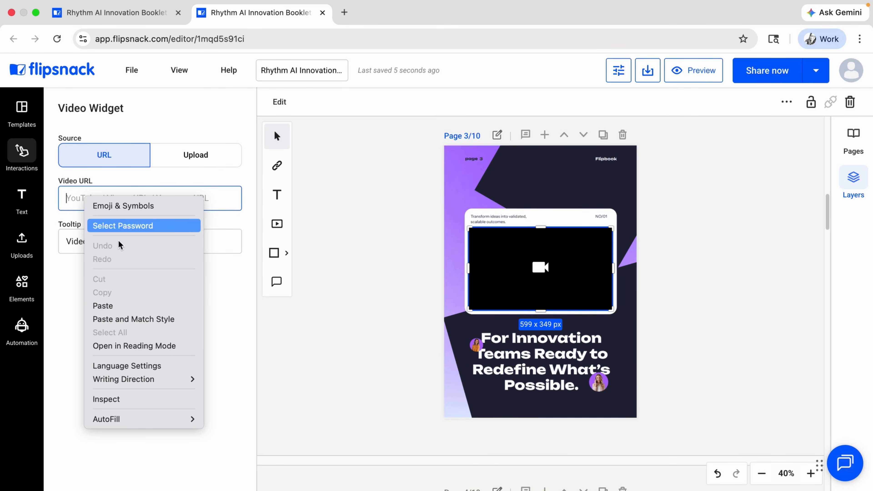
pyautogui.click(122, 305)
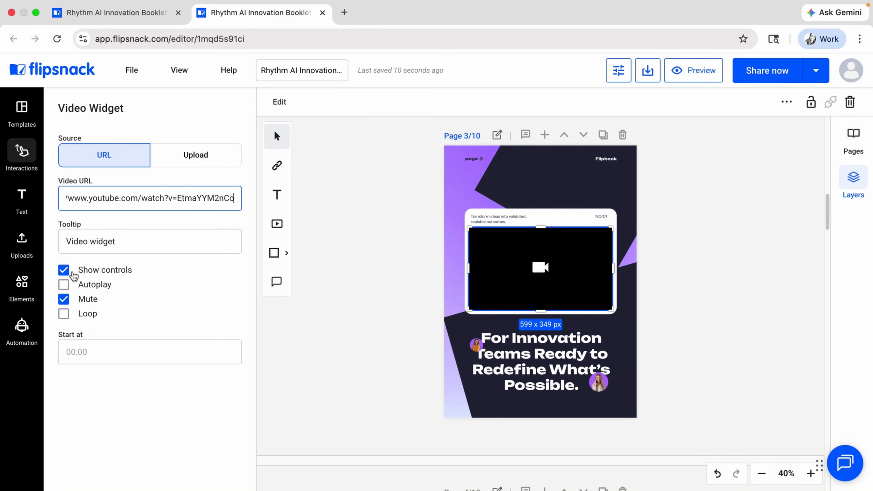
# Step: Enable autoplay and loop for the page 3 video, and check pages 2-3 in the flipbook preview
pyautogui.click(70, 286)
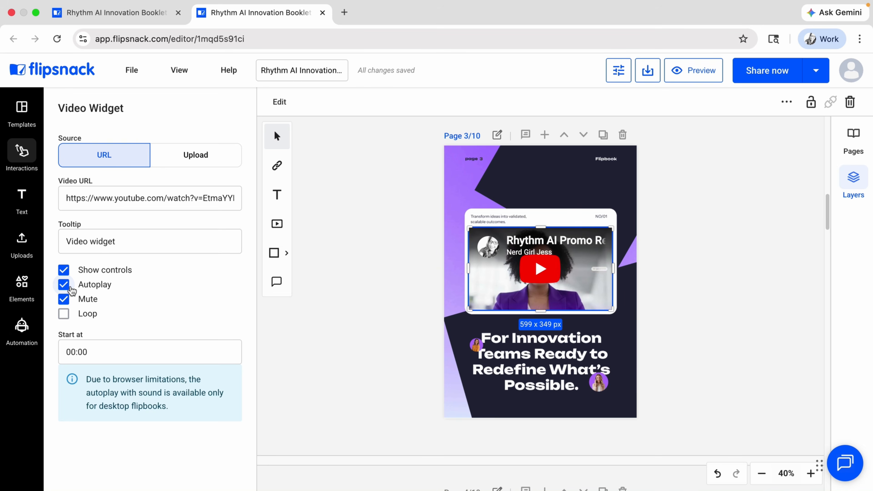
pyautogui.click(63, 309)
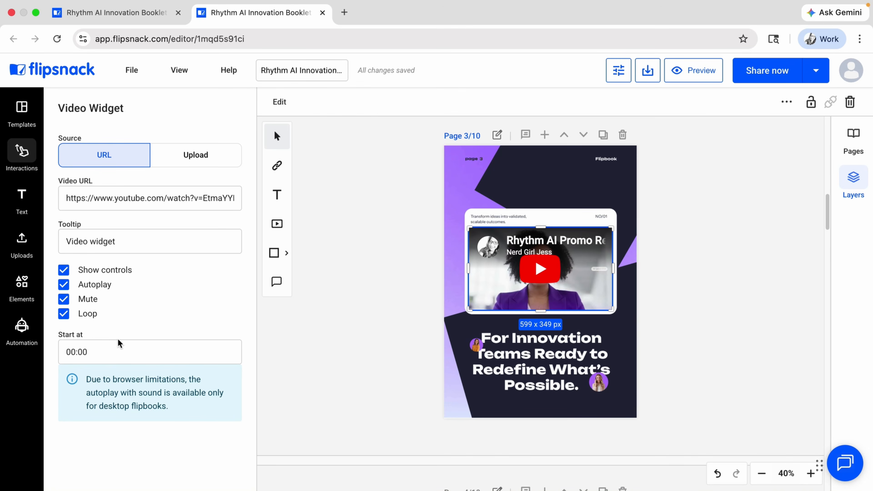
pyautogui.click(705, 80)
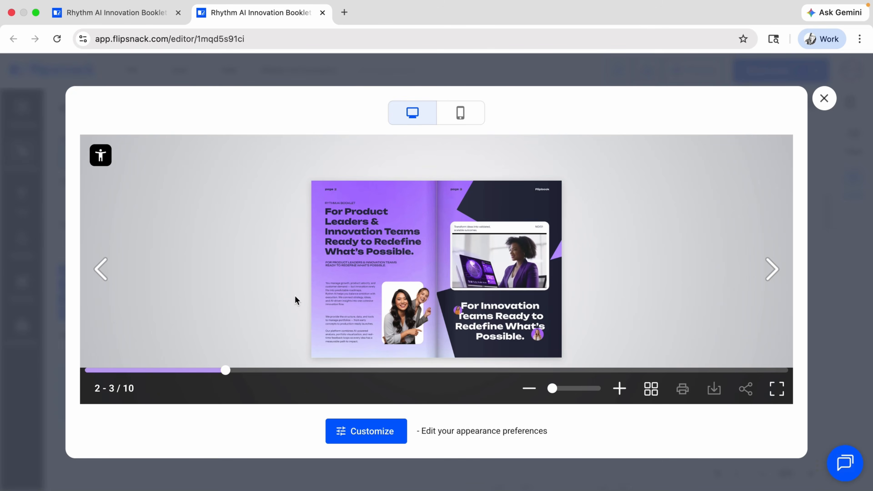
pyautogui.click(823, 99)
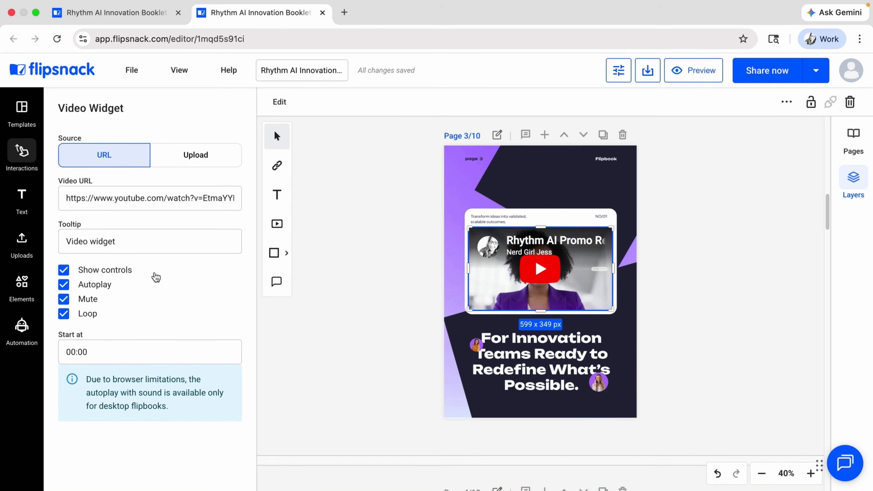
# Step: Add a slideshow to page 9 and fit it over the photo in the white card, about 640 x 373 px
pyautogui.click(10, 295)
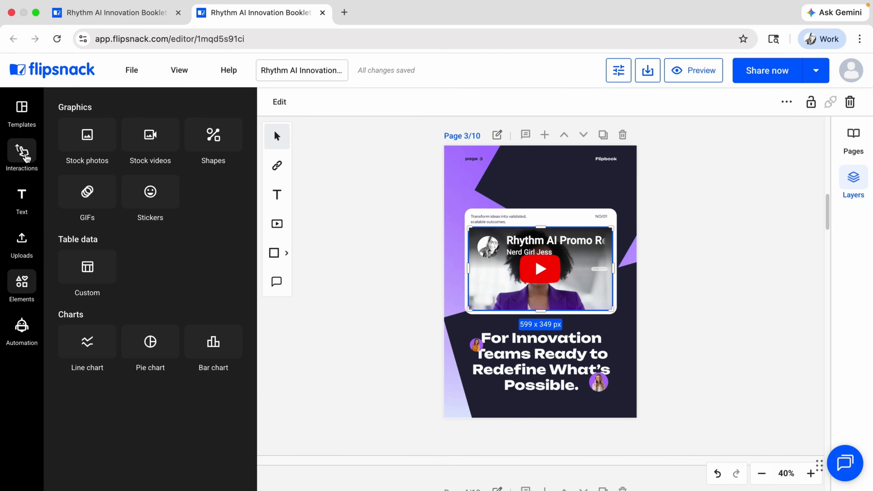
pyautogui.click(24, 154)
pyautogui.moveTo(828, 199); pyautogui.dragTo(842, 428)
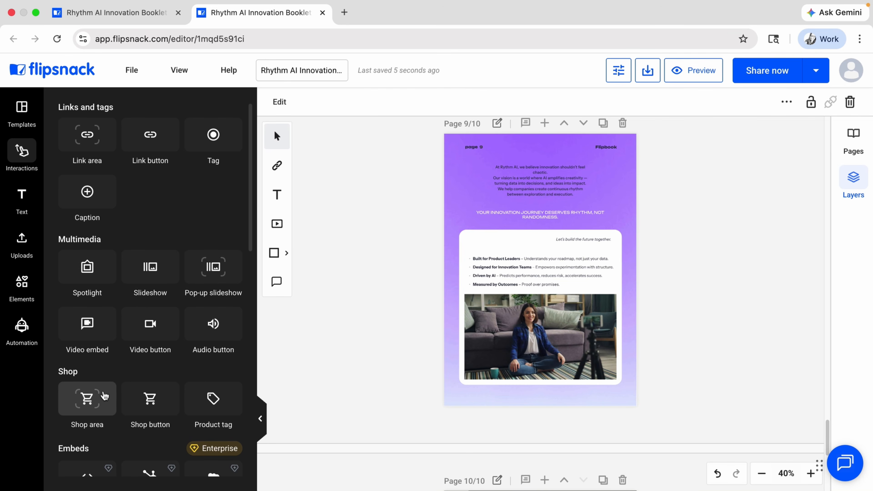
pyautogui.moveTo(252, 202); pyautogui.dragTo(258, 340)
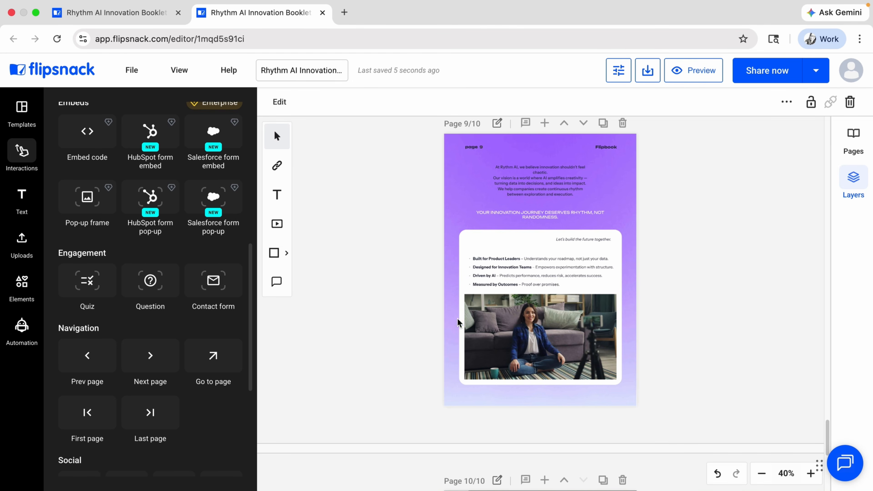
pyautogui.scroll(5, 150, 238)
pyautogui.click(150, 238)
pyautogui.moveTo(436, 208); pyautogui.dragTo(500, 250)
pyautogui.moveTo(536, 310); pyautogui.dragTo(511, 357)
pyautogui.moveTo(607, 374); pyautogui.dragTo(620, 380)
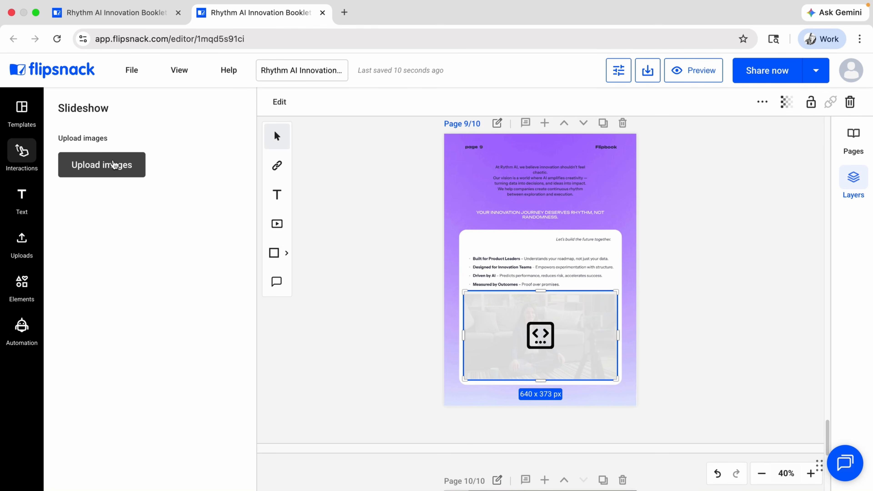
# Step: Upload and insert Whiteboard.png, Monitor.png and Conference.png into the page 9 slideshow, and check it in the preview
pyautogui.click(115, 165)
pyautogui.click(213, 146)
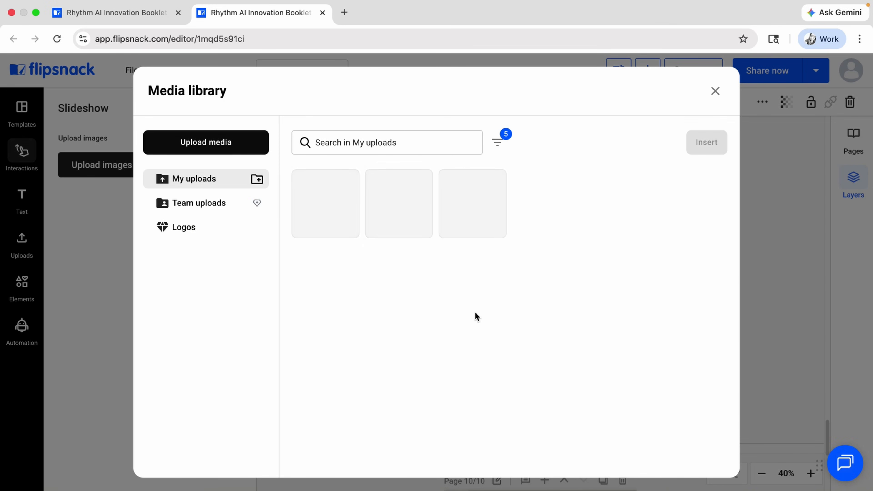
pyautogui.click(300, 178)
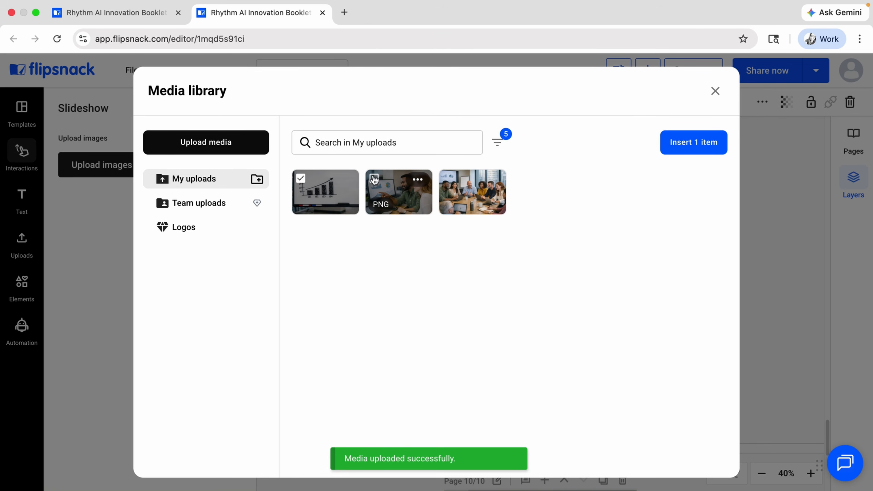
pyautogui.click(374, 179)
pyautogui.click(448, 178)
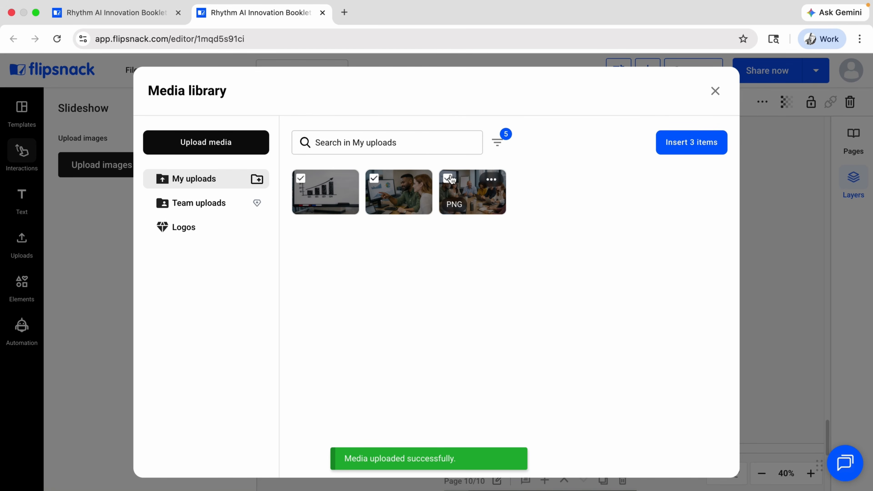
pyautogui.click(688, 144)
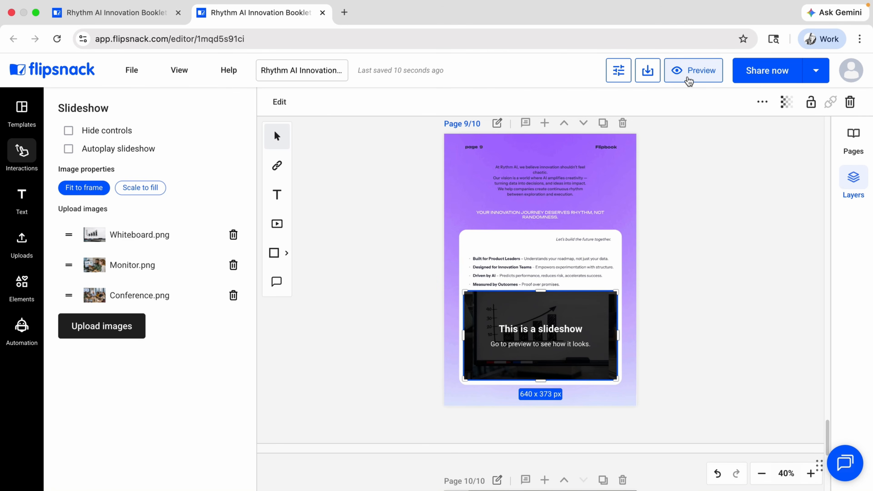
pyautogui.click(688, 70)
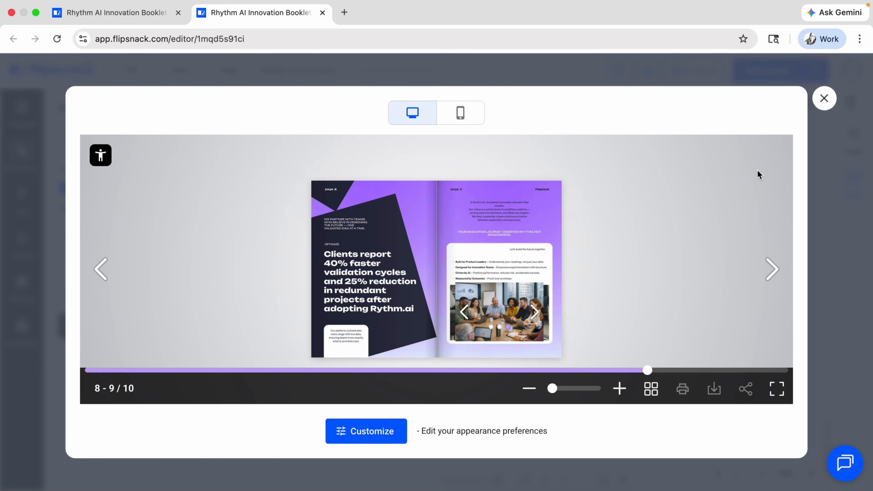
pyautogui.click(818, 99)
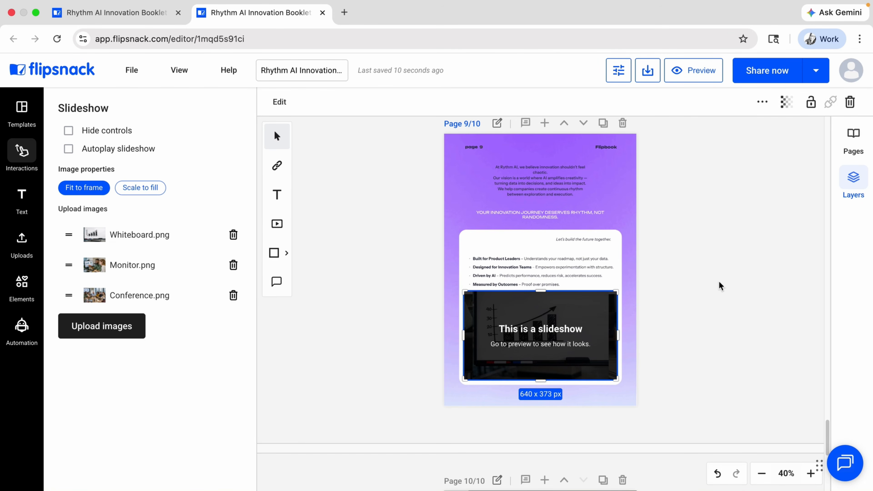
# Step: Publish the flipbook with Unlisted visibility after looking through the private access and publish timing options
pyautogui.click(767, 71)
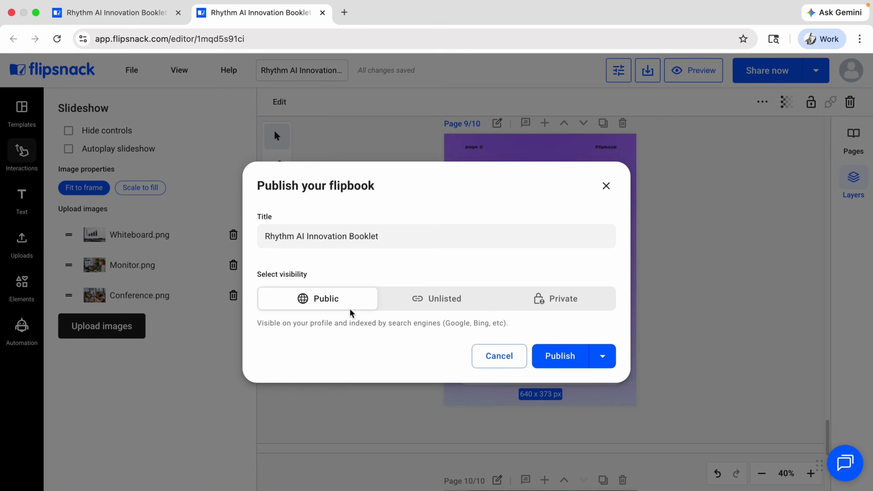
pyautogui.click(550, 310)
pyautogui.click(474, 351)
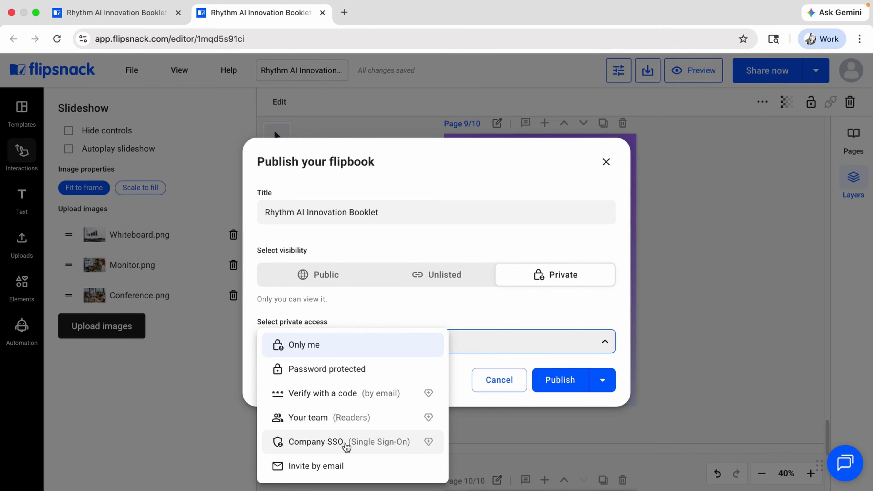
pyautogui.click(446, 277)
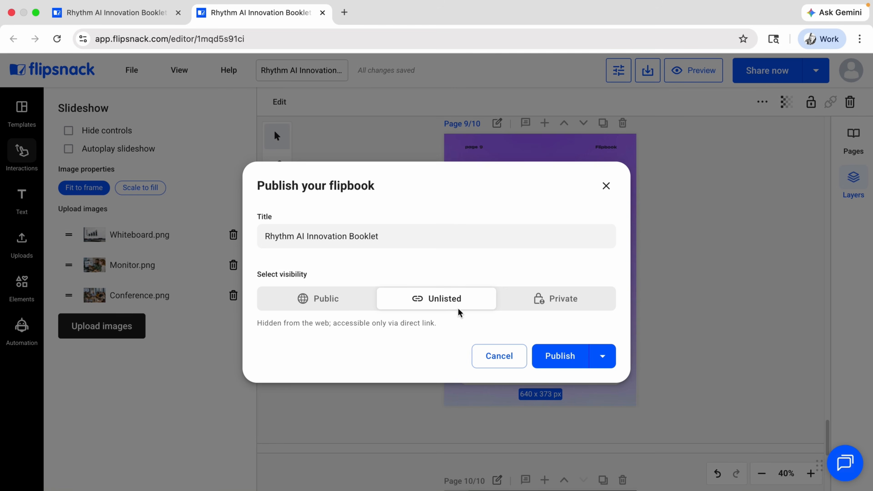
pyautogui.click(602, 356)
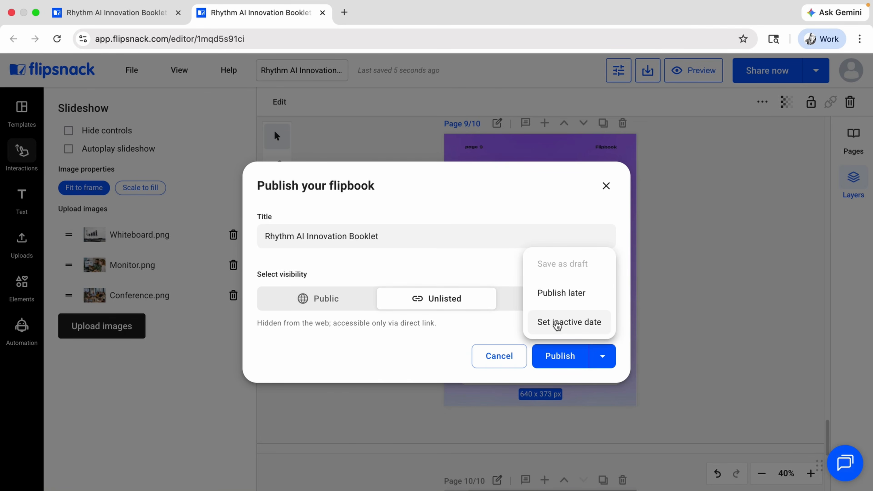
pyautogui.click(502, 327)
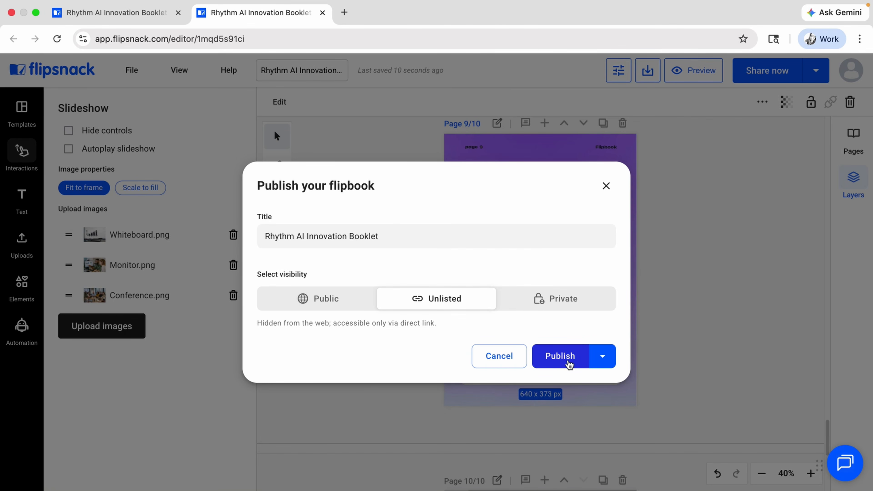
pyautogui.click(569, 363)
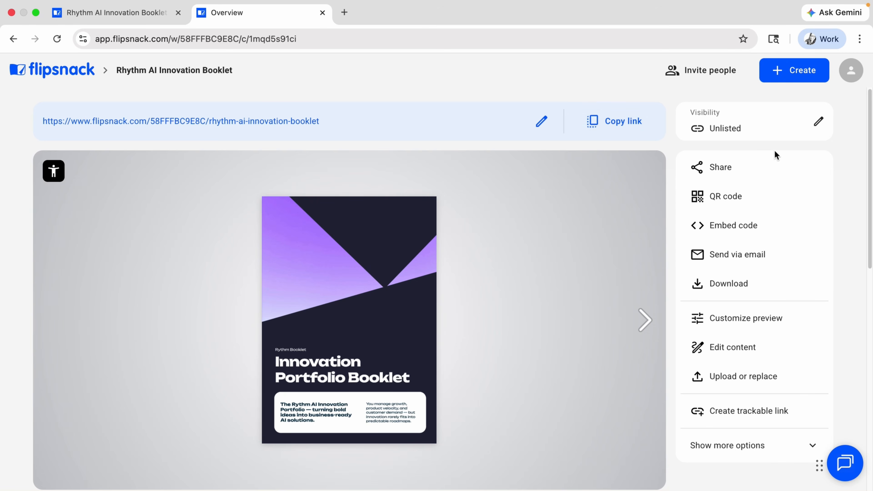
# Step: View the published flipbook's QR code options, close them and return to the list of flipbooks
pyautogui.click(750, 205)
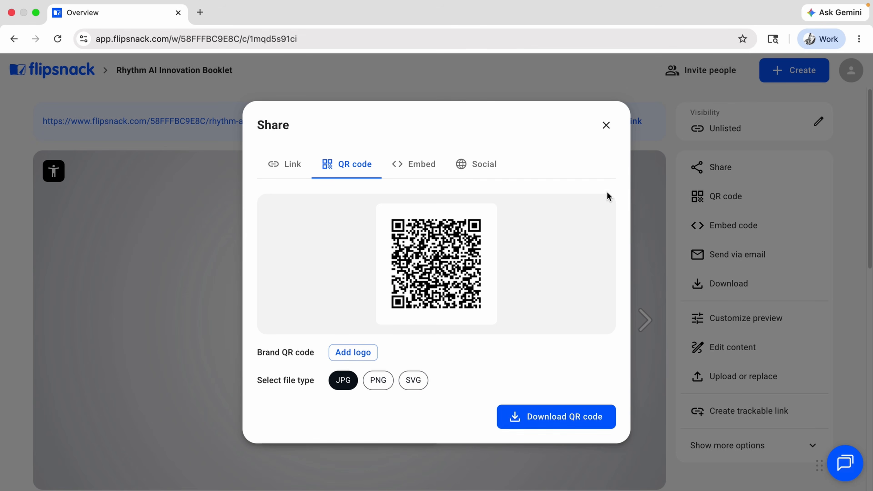
pyautogui.click(605, 125)
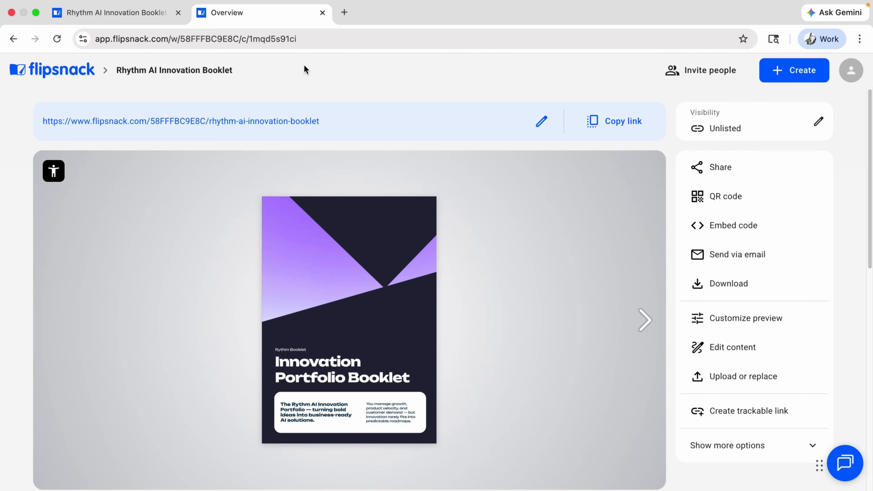
pyautogui.click(51, 69)
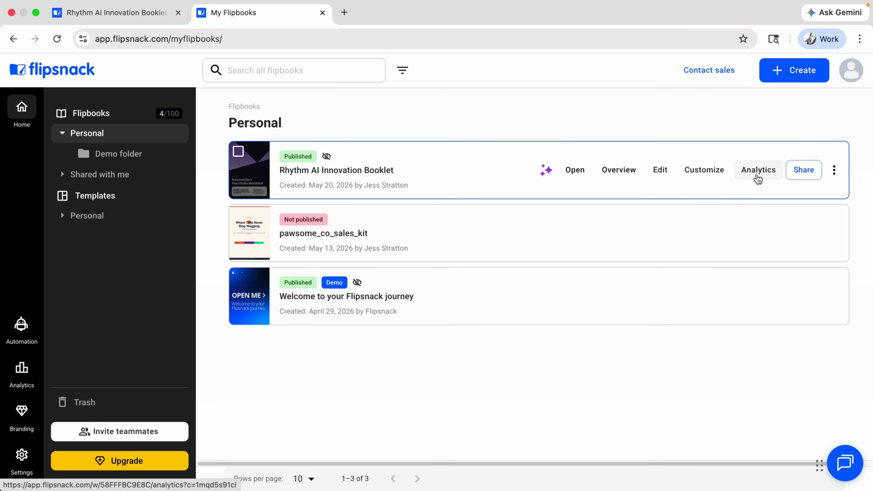
# Step: Open the Rhythm AI Innovation Booklet's analytics and examine the viewer locations and lead capture statistics
pyautogui.click(757, 176)
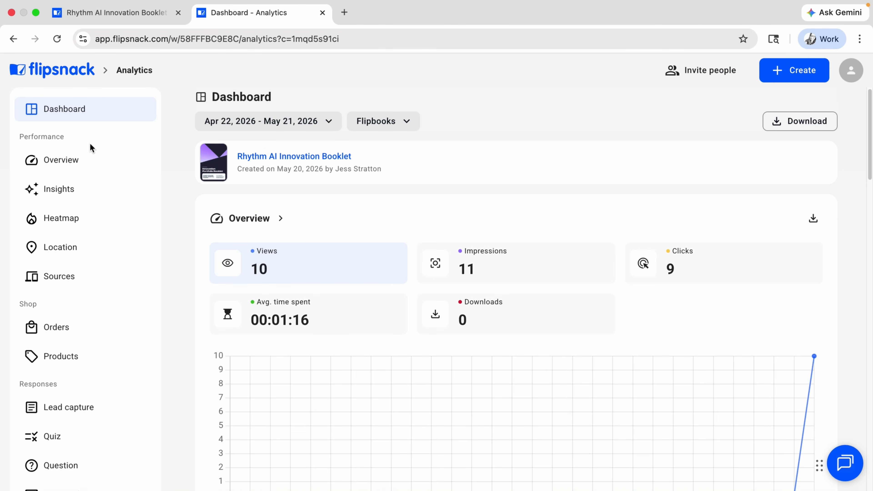
pyautogui.click(78, 248)
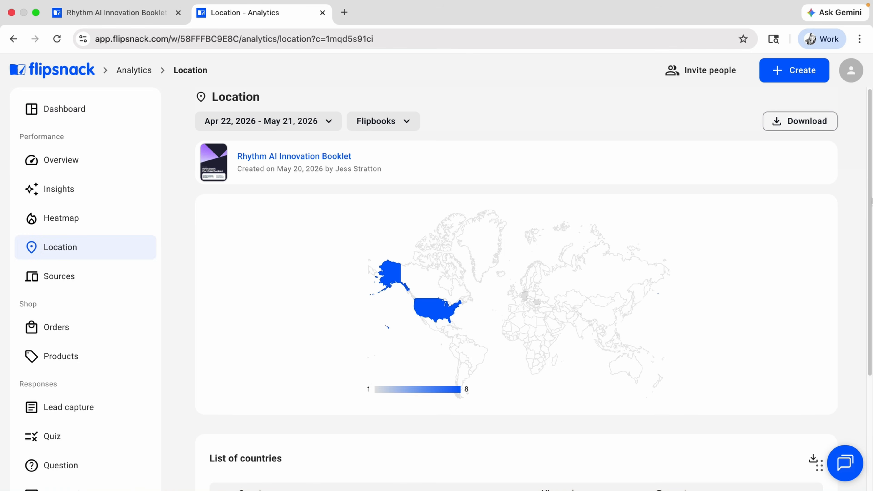
pyautogui.scroll(-1, 689, 256)
pyautogui.moveTo(871, 229)
pyautogui.mouseDown()
pyautogui.moveTo(871, 270)
pyautogui.moveTo(868, 217)
pyautogui.mouseUp()
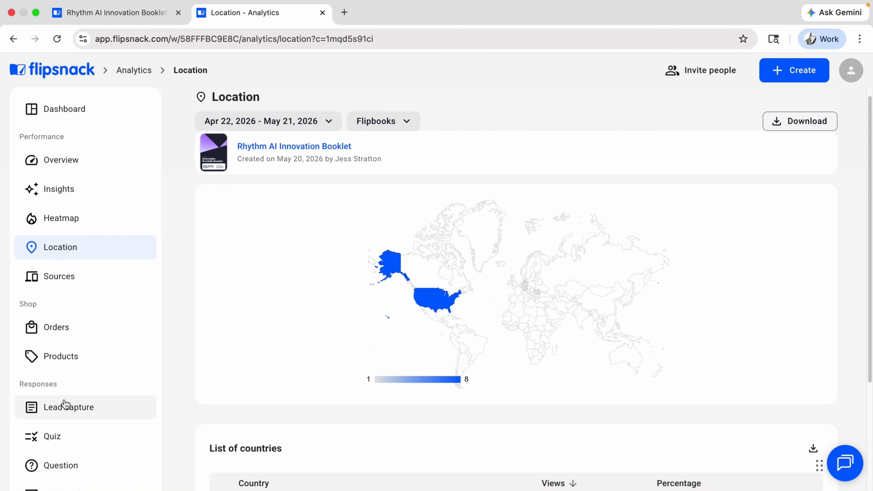
pyautogui.click(52, 412)
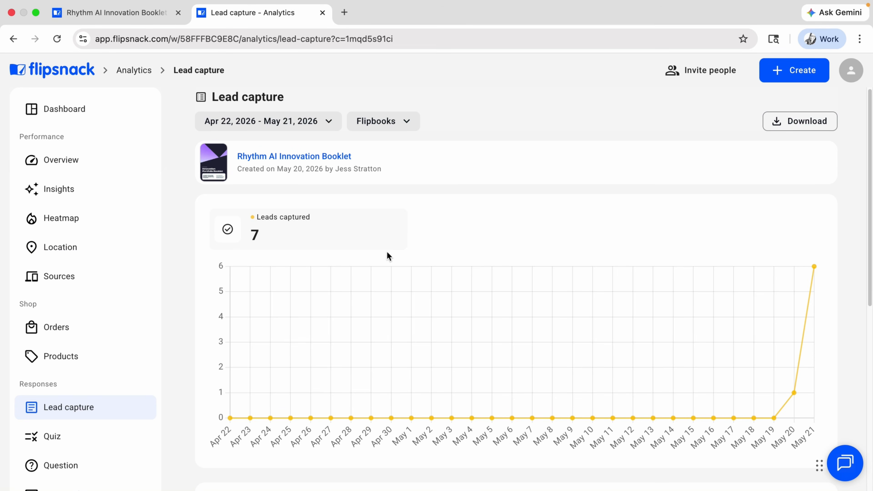
# Step: Examine the overview analytics and the page breakdown of views, clicks and average time, and return to the flipbook list
pyautogui.click(86, 170)
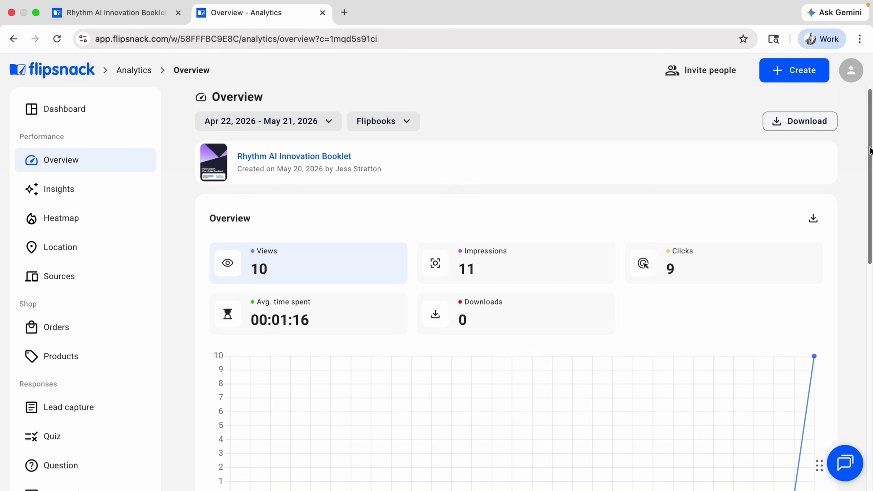
pyautogui.scroll(-10, 869, 154)
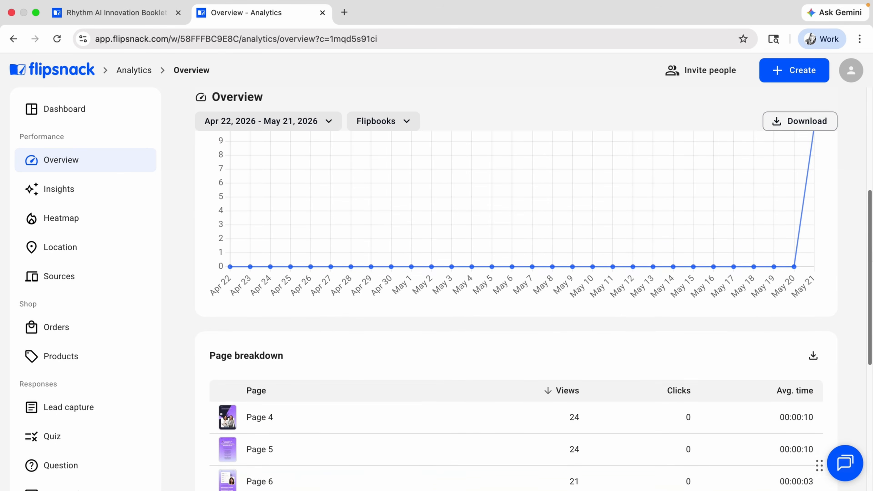
pyautogui.scroll(-3, 870, 154)
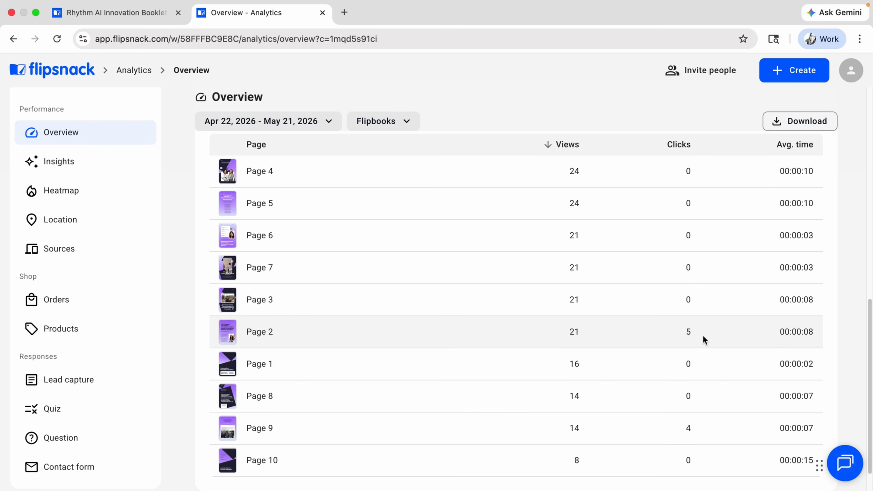
pyautogui.click(65, 75)
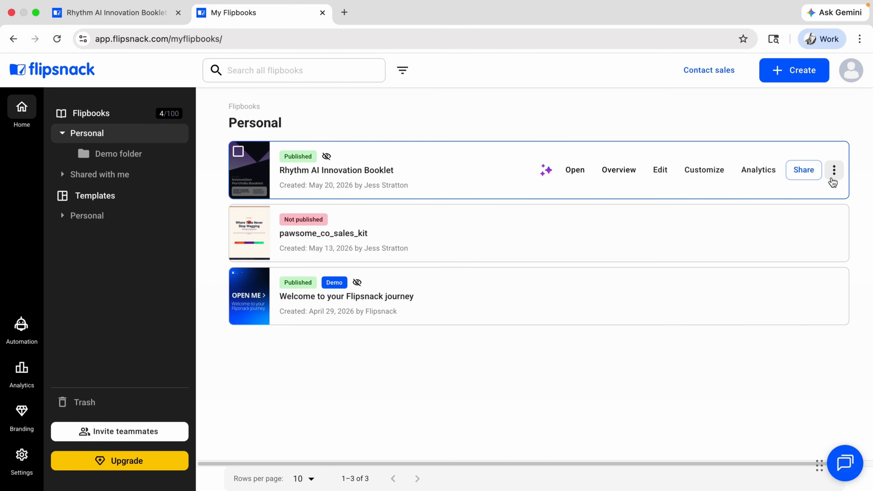
# Step: Examine the additional management options for the Rhythm AI Innovation Booklet and close them without choosing one
pyautogui.click(833, 171)
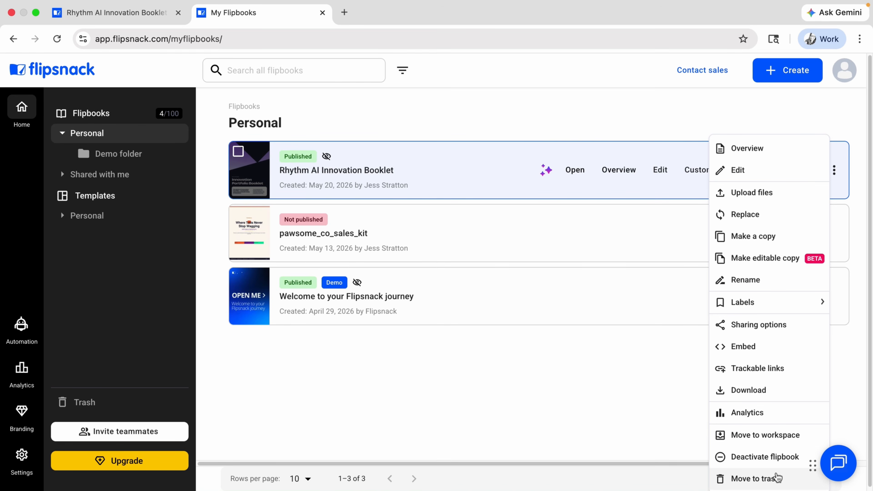
pyautogui.click(628, 133)
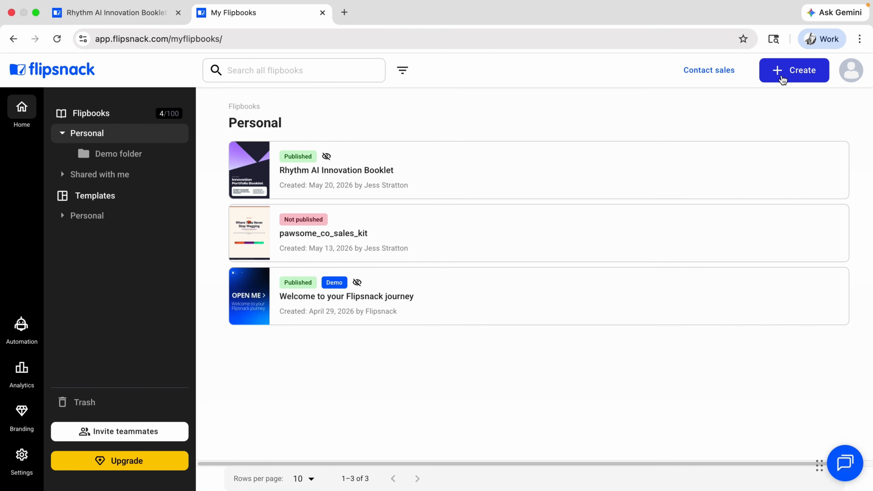
# Step: Open the brand profile settings, examine the privacy, tracking and custom domain options, and return to the home page
pyautogui.moveTo(341, 188)
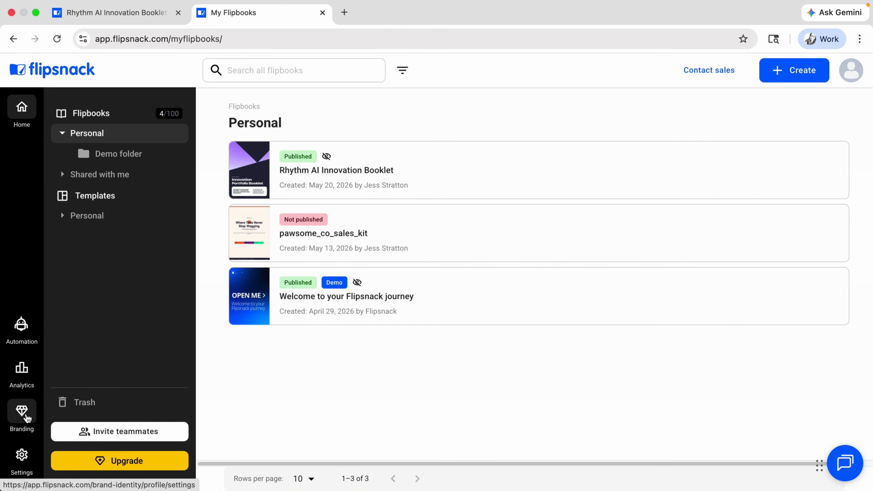
pyautogui.click(22, 413)
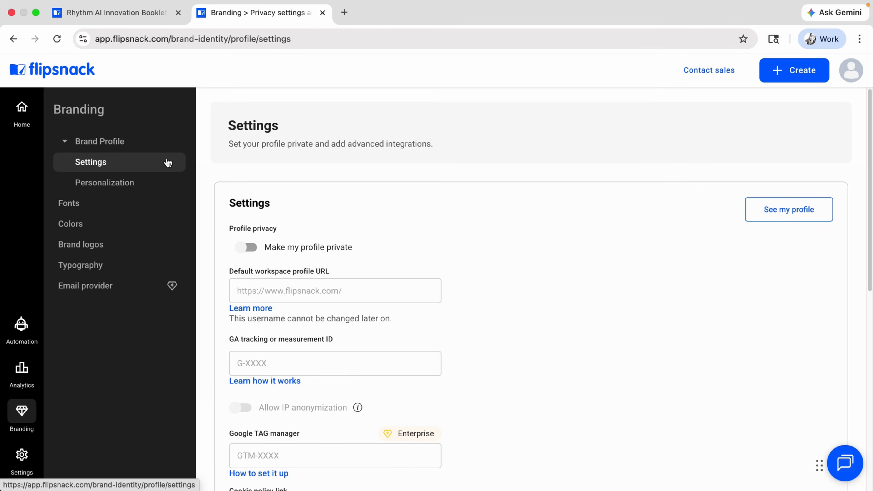
pyautogui.scroll(-5, 865, 193)
pyautogui.scroll(-2, 584, 309)
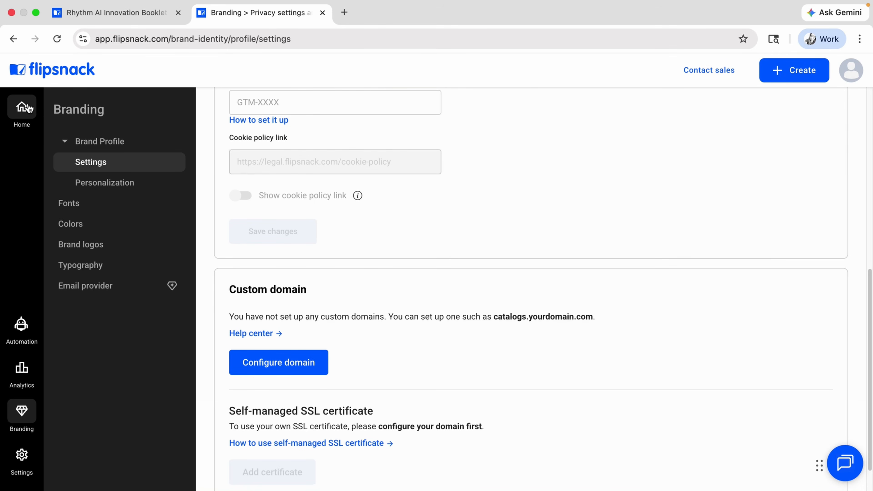
pyautogui.click(21, 108)
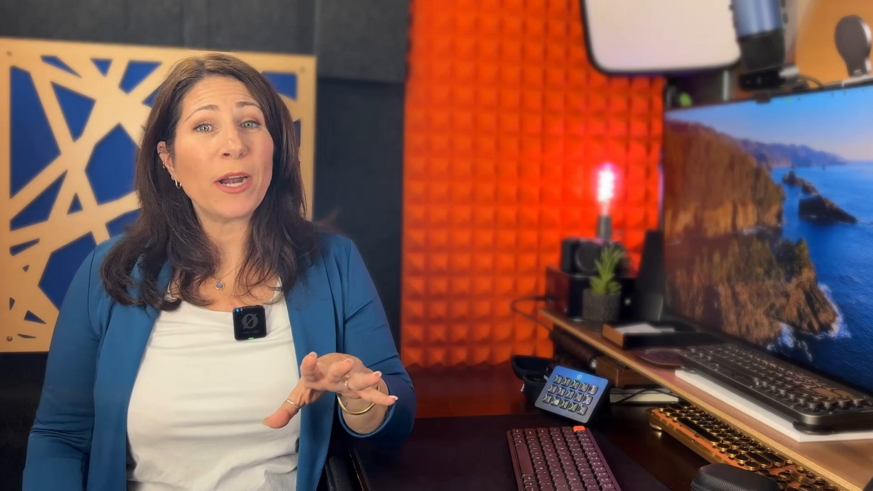